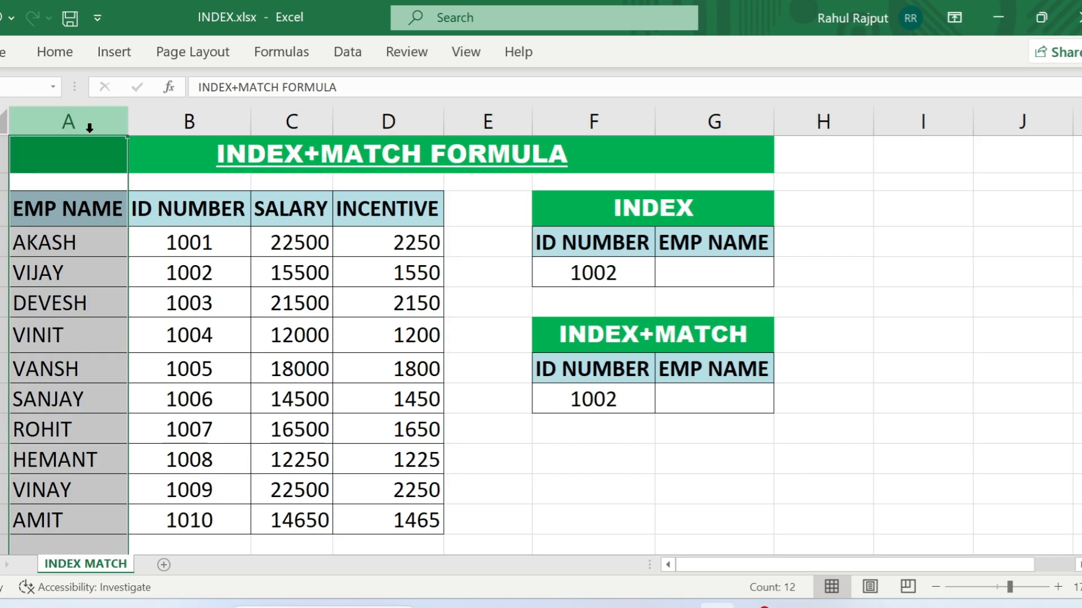
{"action": "left_click", "coordinate": [697, 272]}
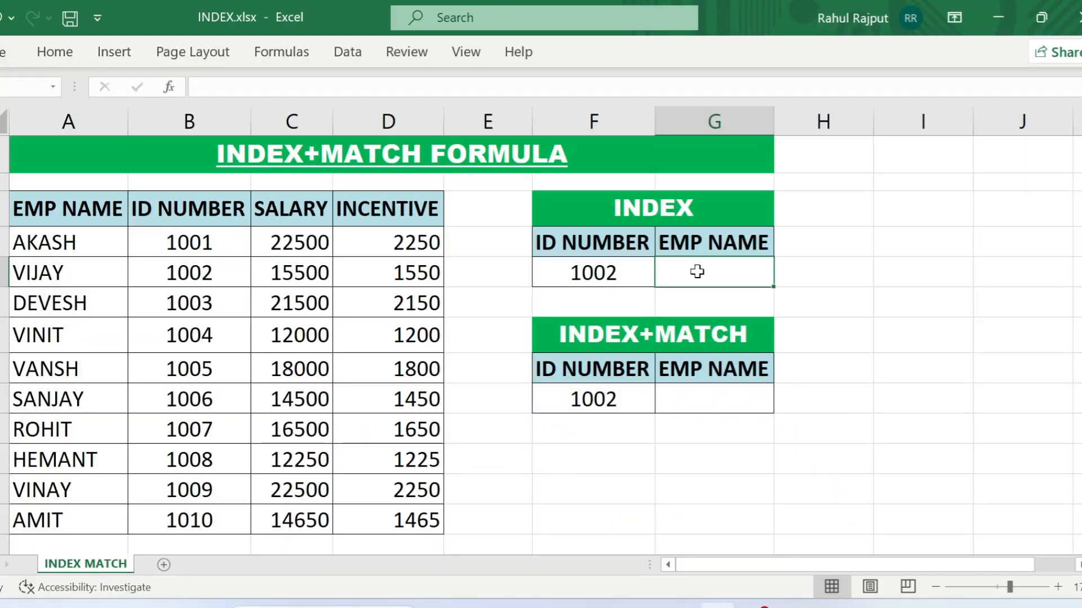
{"action": "left_click", "coordinate": [224, 124]}
{"action": "left_click", "coordinate": [74, 124]}
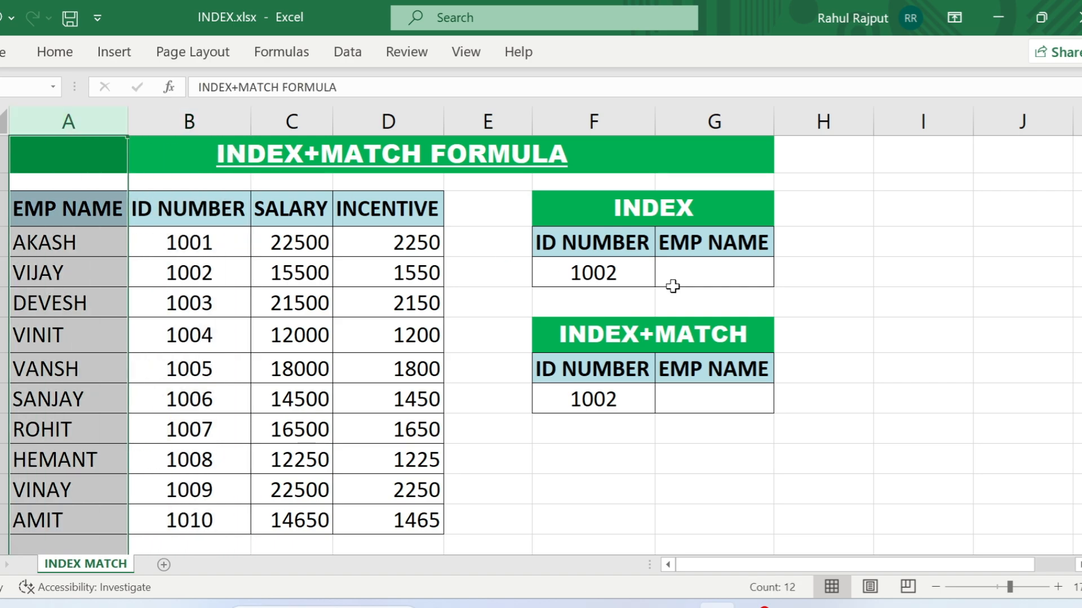
- Enter the formula =INDEX(A3:D13,3,1) in the EMP NAME cell of the INDEX table, G5
{"action": "left_click", "coordinate": [709, 282]}
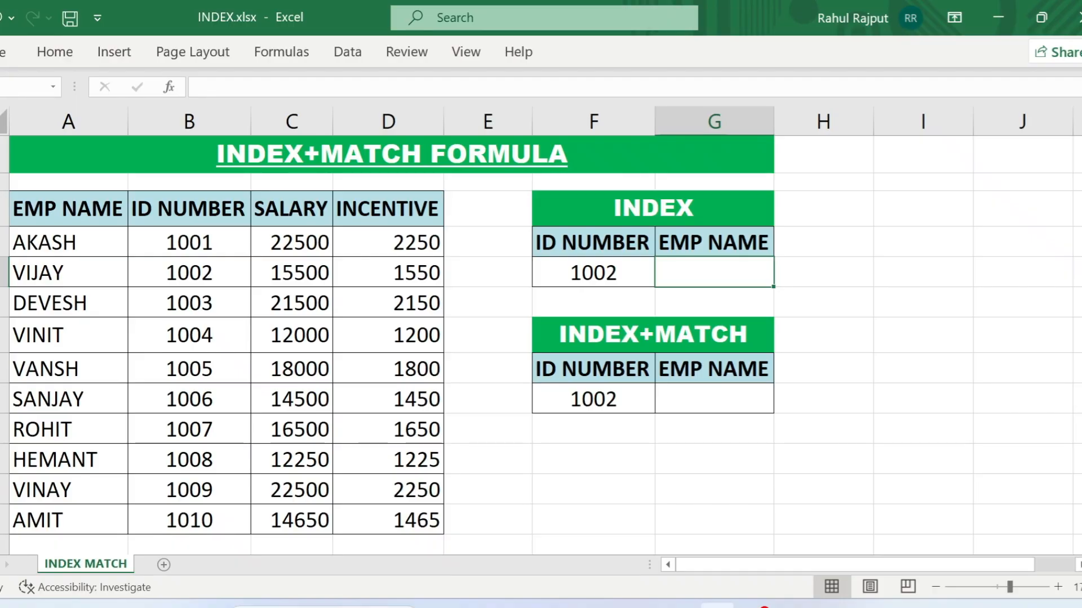
{"action": "type", "text": "=in"}
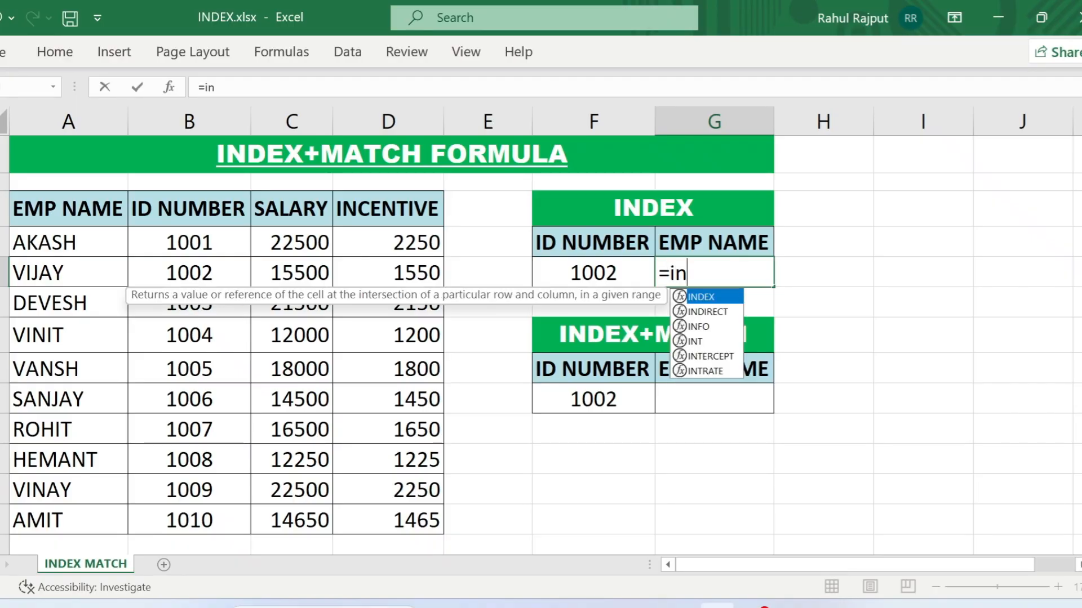
{"action": "type", "text": "dex("}
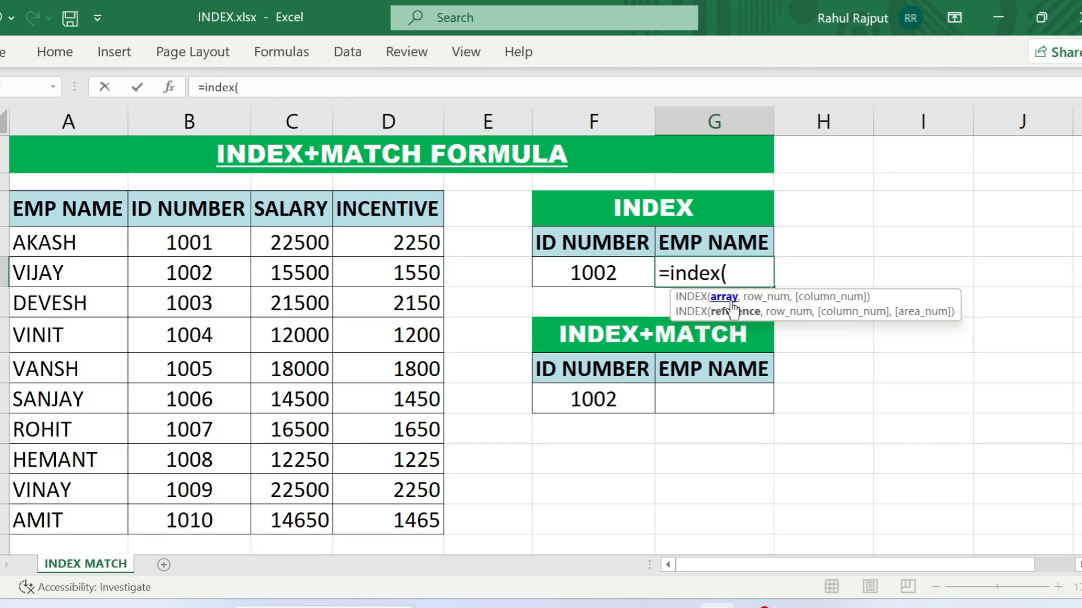
{"action": "left_click", "coordinate": [79, 214]}
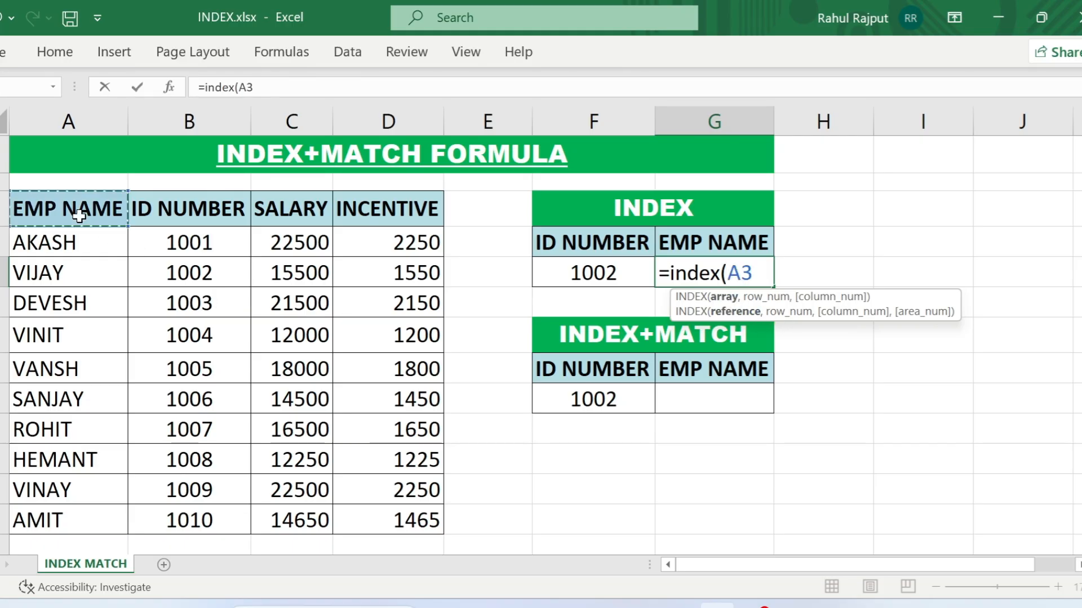
{"action": "left_click_drag", "start_coordinate": [79, 215], "coordinate": [389, 514]}
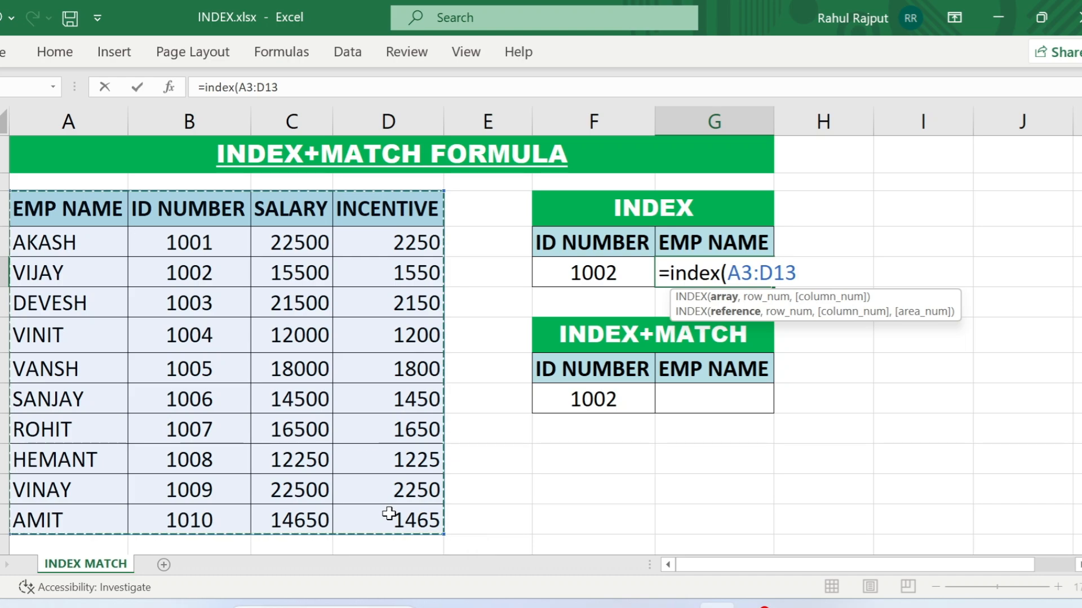
{"action": "type", "text": ","}
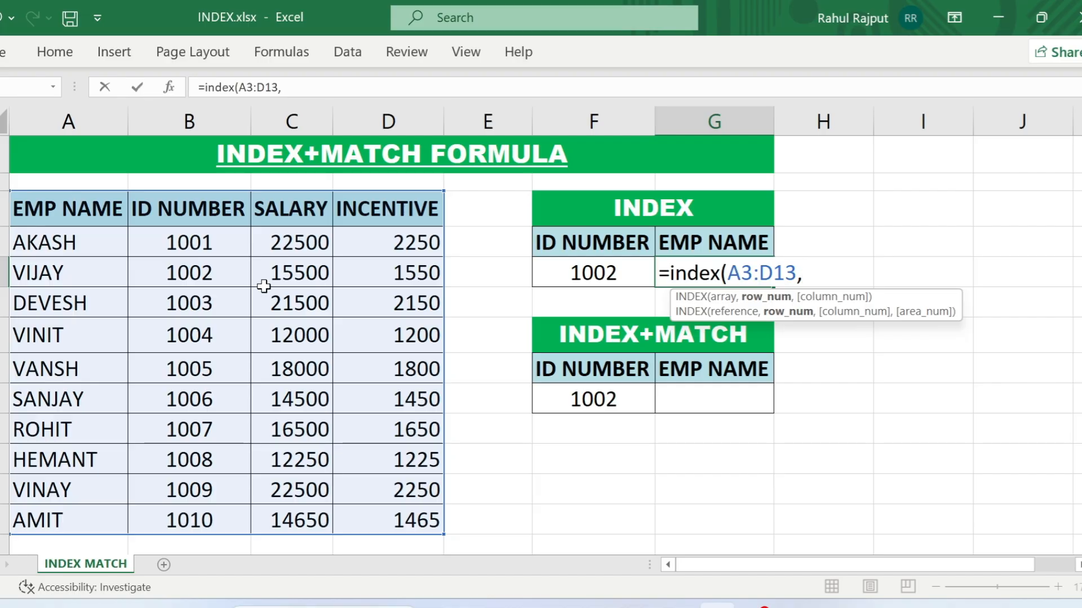
{"action": "type", "text": "3,"}
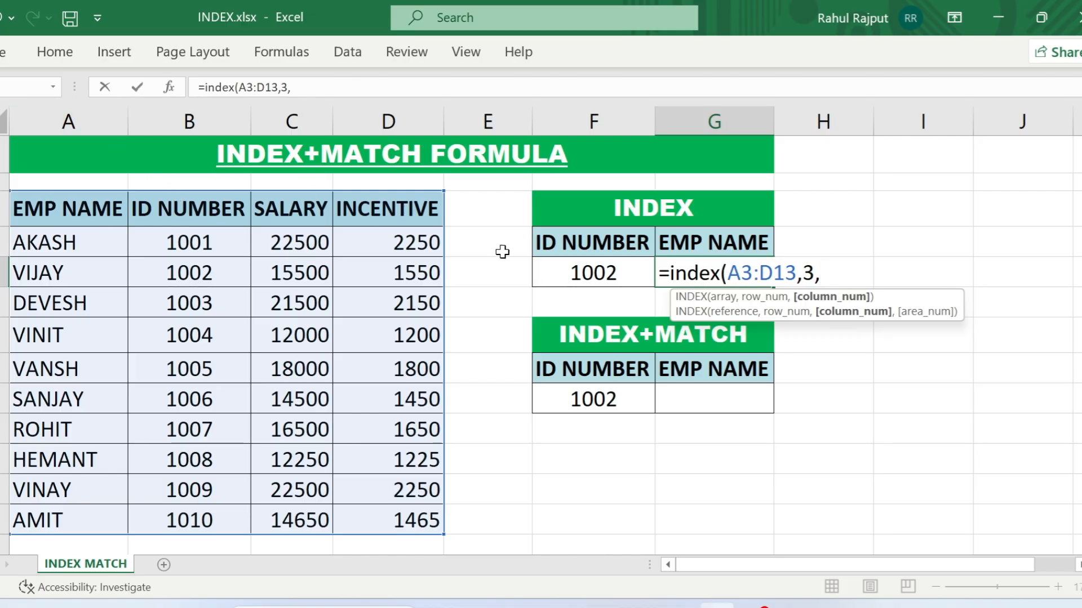
{"action": "type", "text": "1)"}
{"action": "key", "text": "Return"}
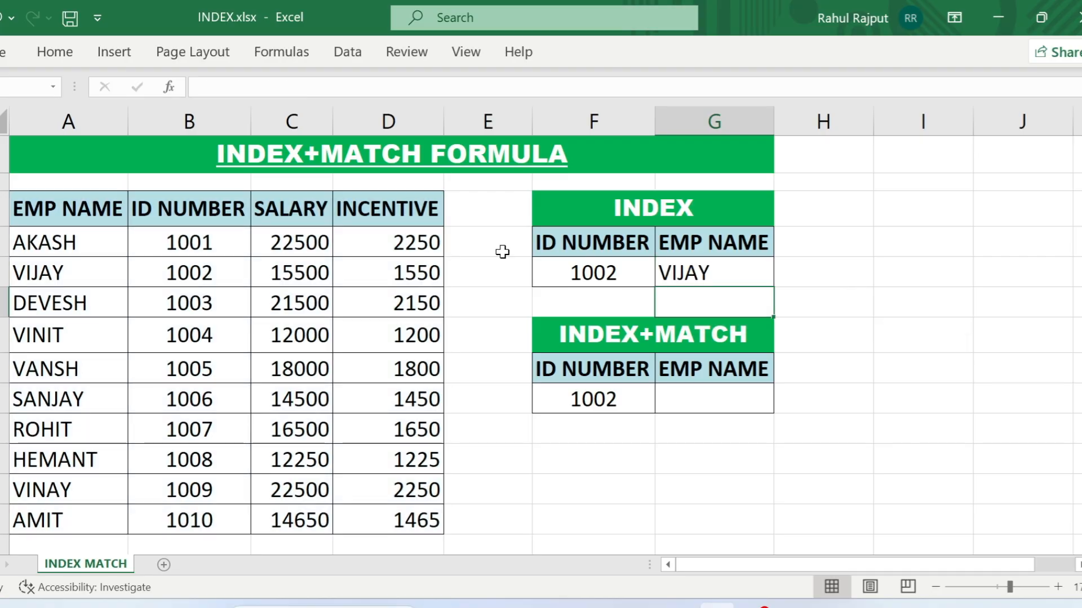
- Examine the INDEX result in G5 against its ID number, table rows 3 to 5 and the name in A5
{"action": "left_click", "coordinate": [633, 273]}
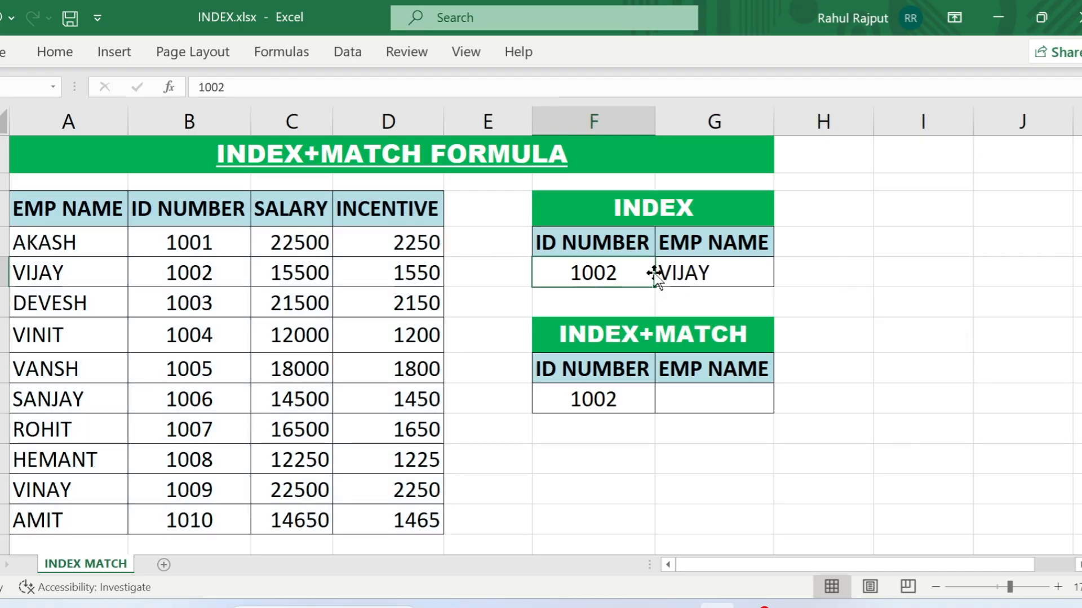
{"action": "left_click", "coordinate": [724, 274]}
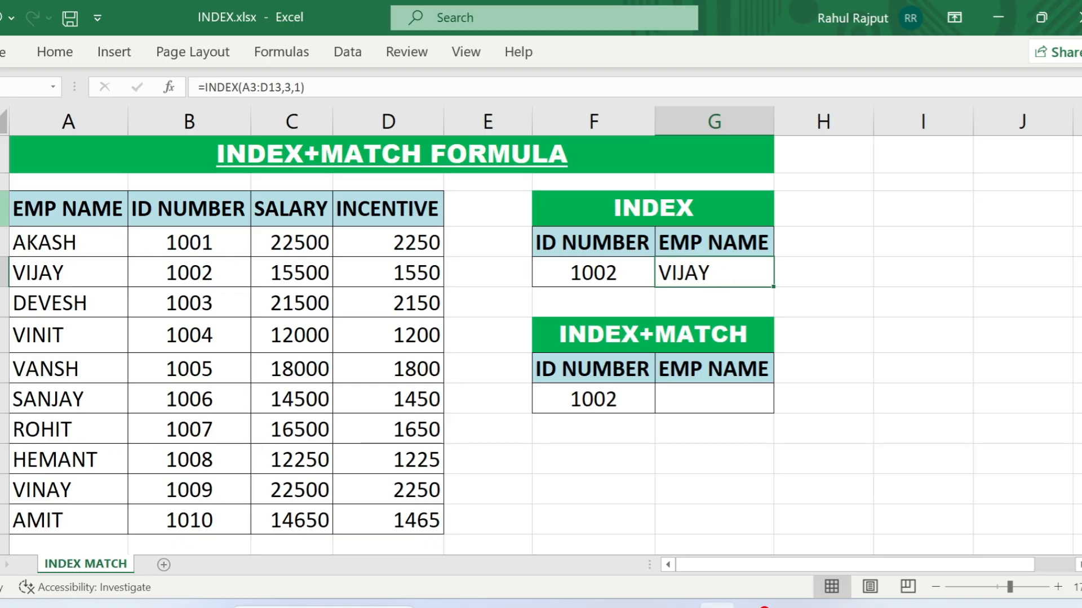
{"action": "left_click", "coordinate": [3, 209]}
{"action": "left_click", "coordinate": [4, 242]}
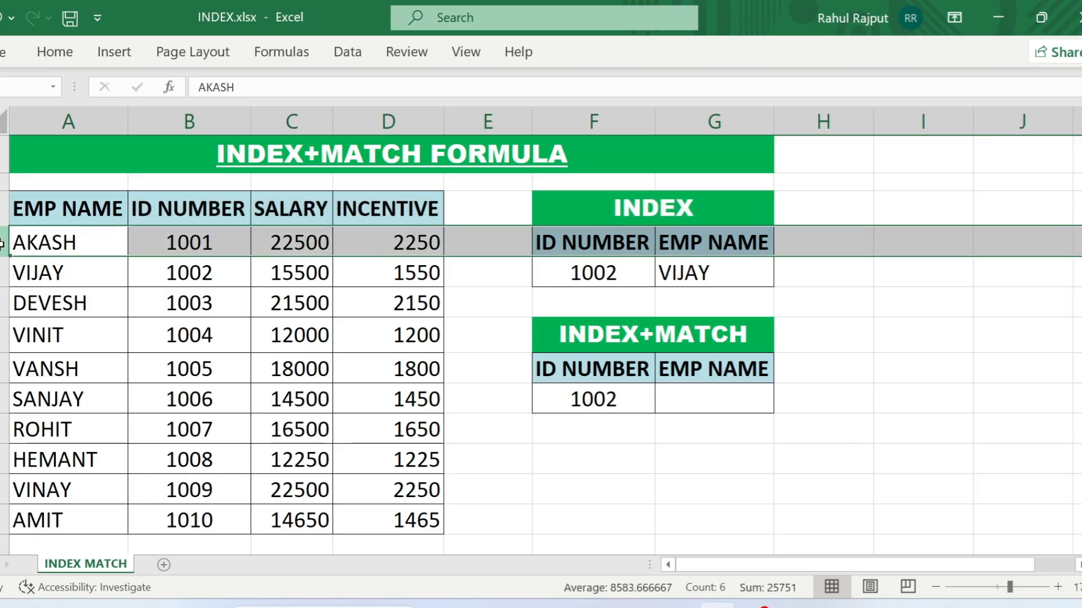
{"action": "left_click", "coordinate": [4, 273]}
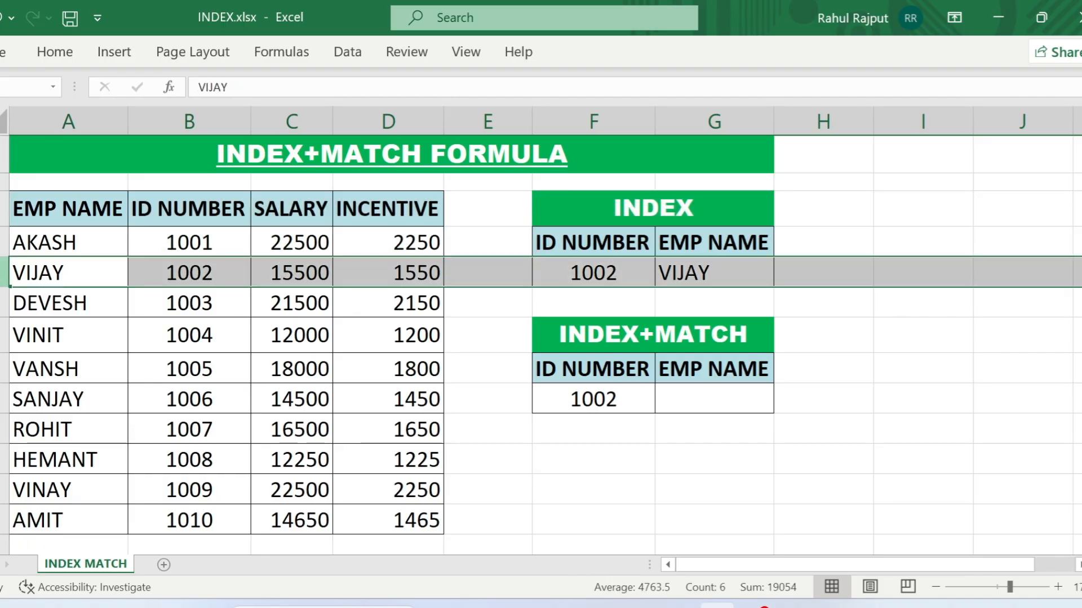
{"action": "left_click", "coordinate": [62, 271]}
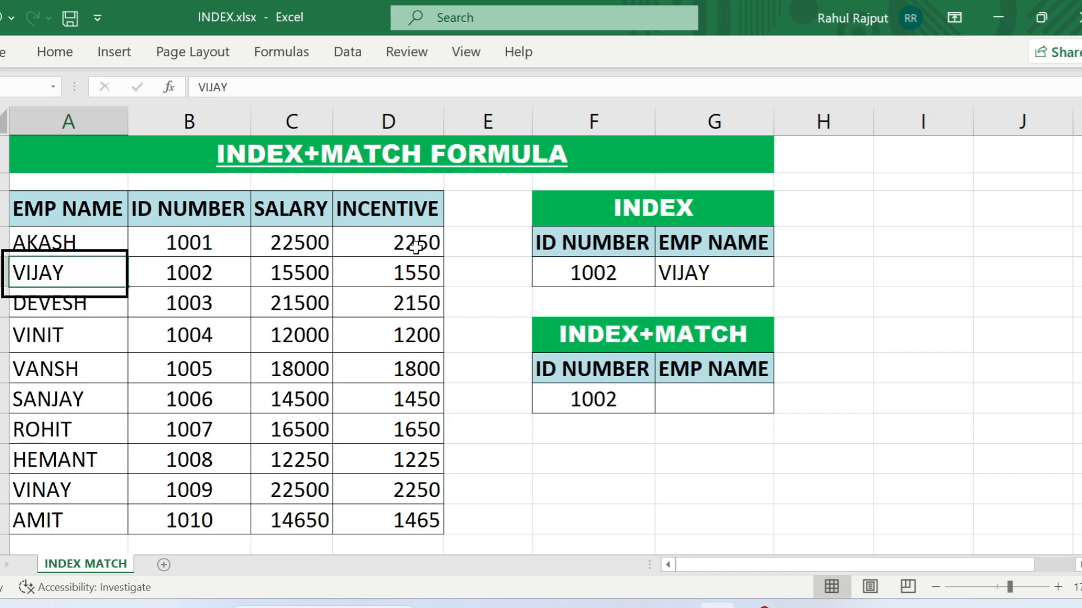
{"action": "left_click", "coordinate": [751, 273]}
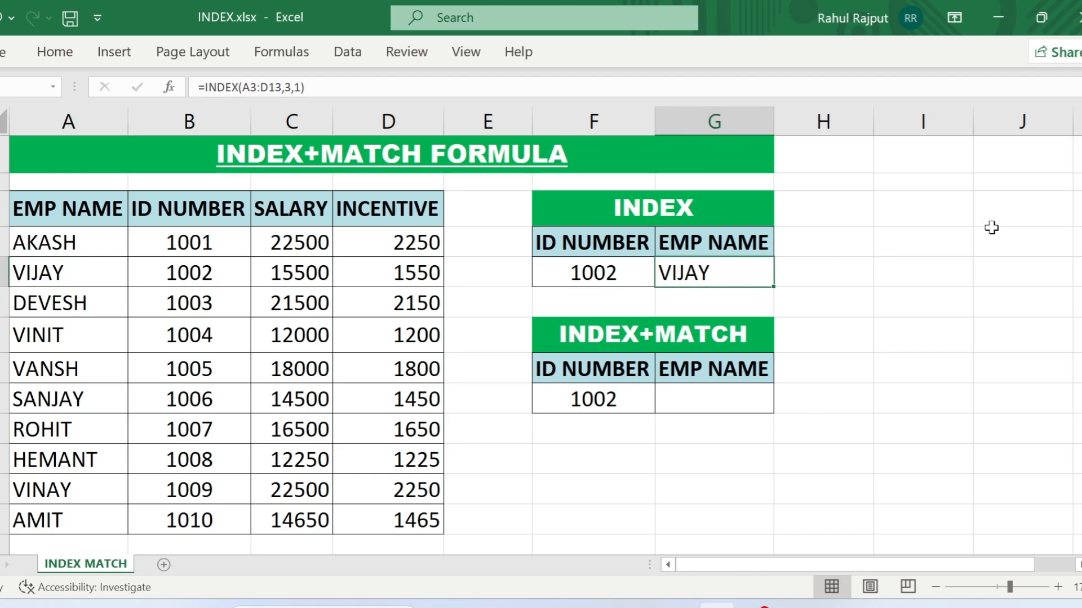
- Change the ID NUMBER in the INDEX table, cell F5, to the ID of the third listed employee
{"action": "key", "text": "Left"}
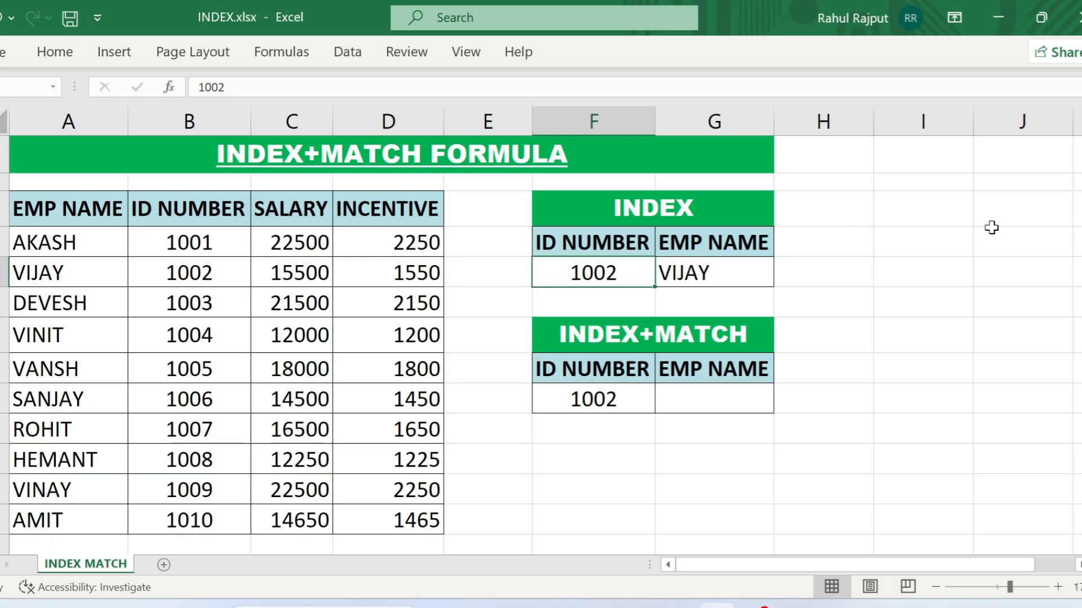
{"action": "type", "text": "1003"}
{"action": "key", "text": "Return"}
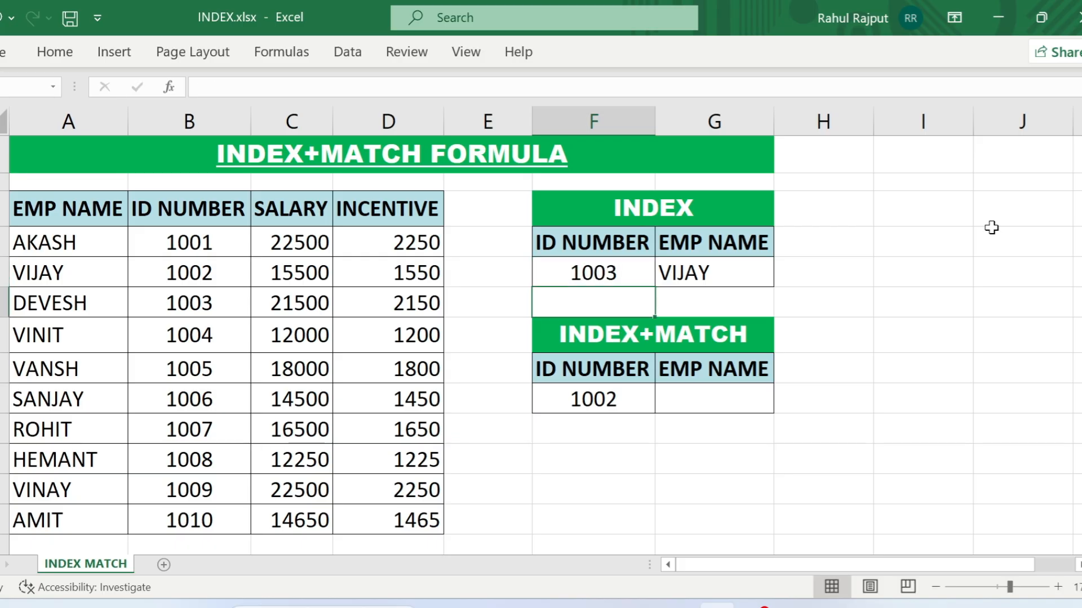
- Set the row number in the G5 INDEX formula to 4
{"action": "key", "text": "Up"}
{"action": "key", "text": "Right"}
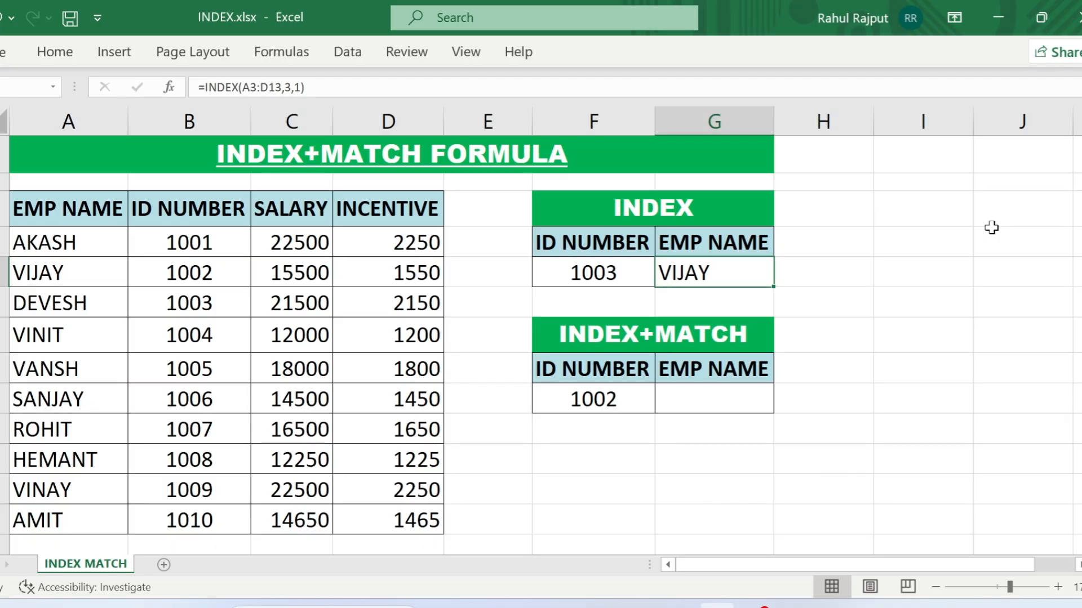
{"action": "key", "text": "F2"}
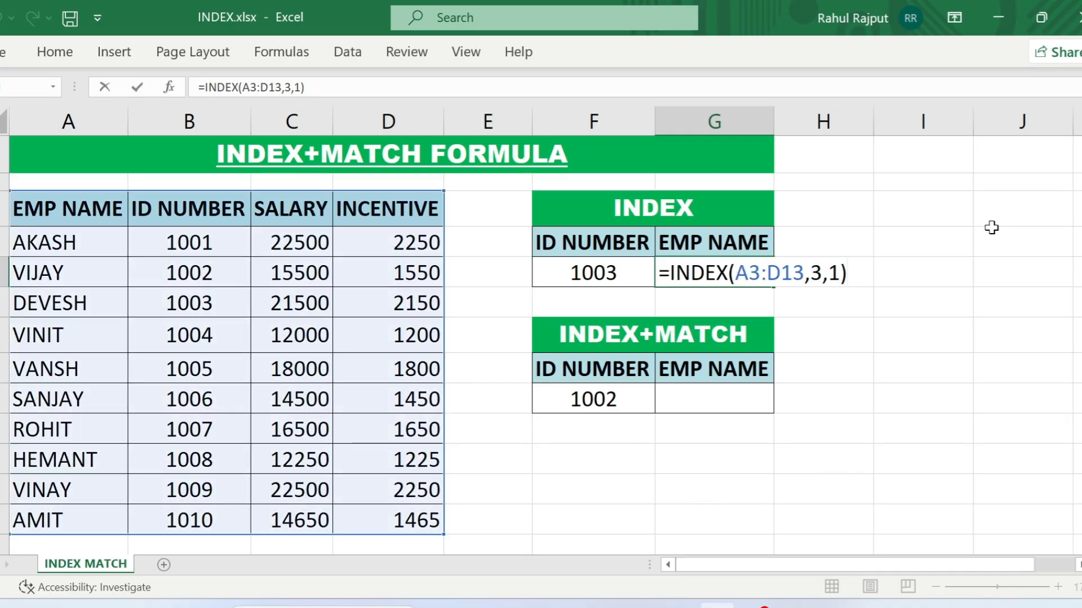
{"action": "key", "text": "Left"}
{"action": "key", "text": "Left"}
{"action": "key", "text": "Left"}
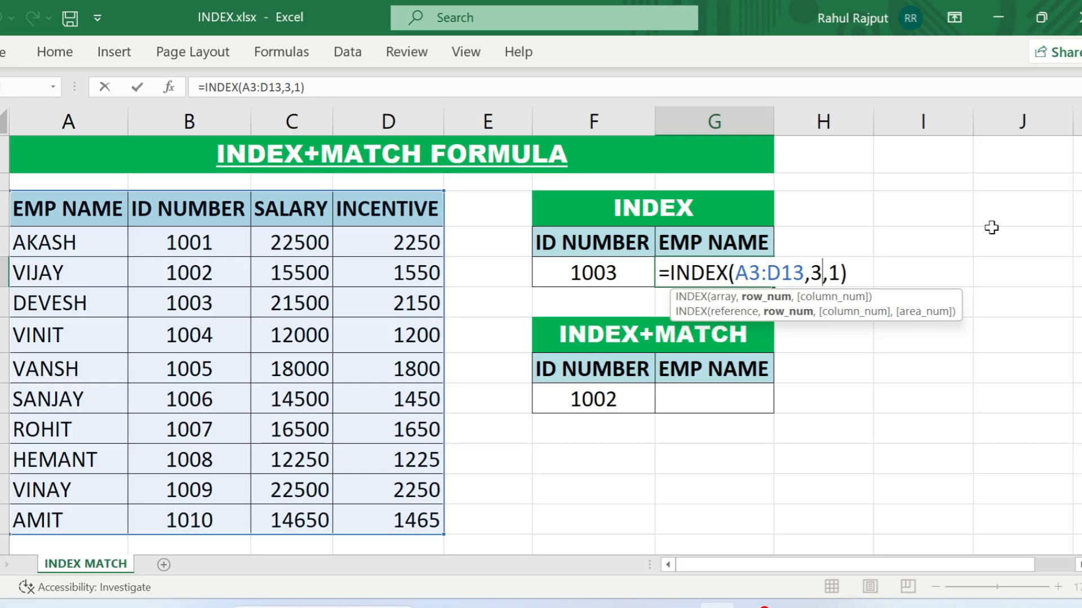
{"action": "key", "text": "shift+Left"}
{"action": "type", "text": "4"}
{"action": "key", "text": "Return"}
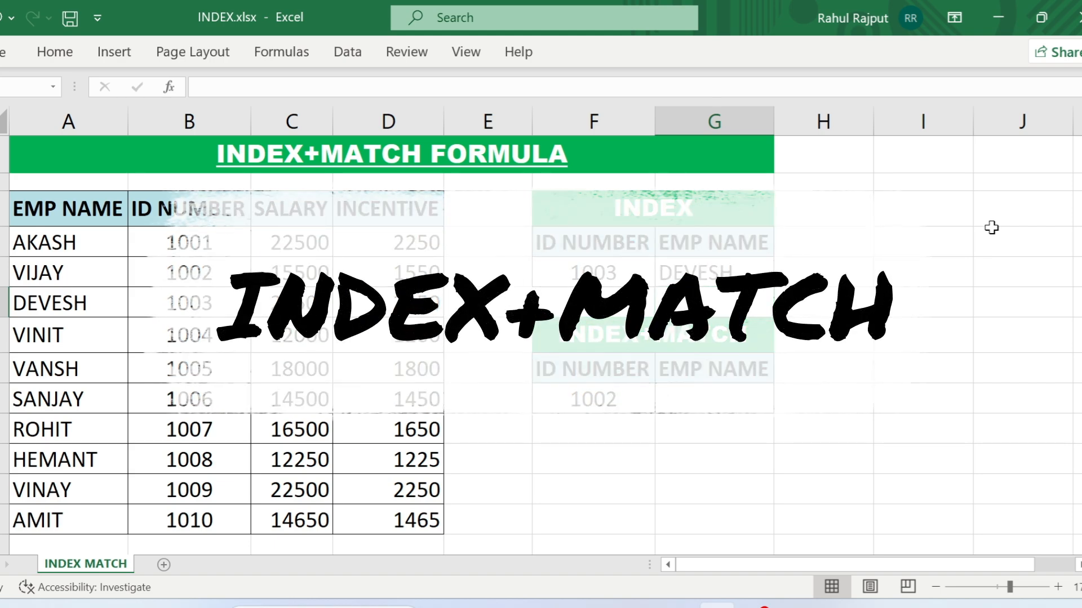
- Enter the formula =MATCH(F9,B3:B13,0) in the empty cell F11 below the INDEX+MATCH table
{"action": "left_click", "coordinate": [628, 451]}
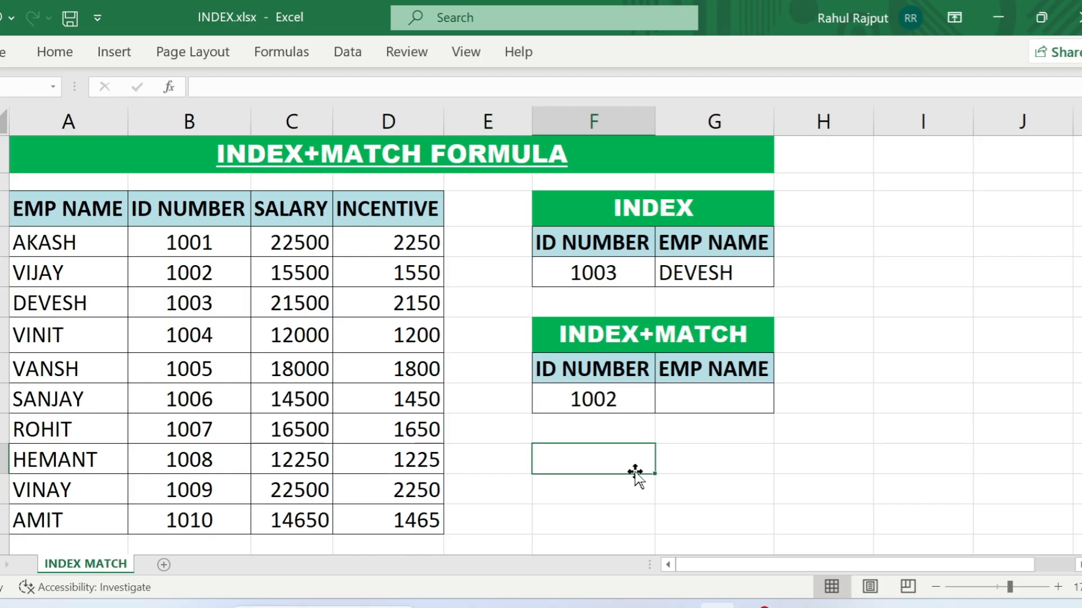
{"action": "type", "text": "="}
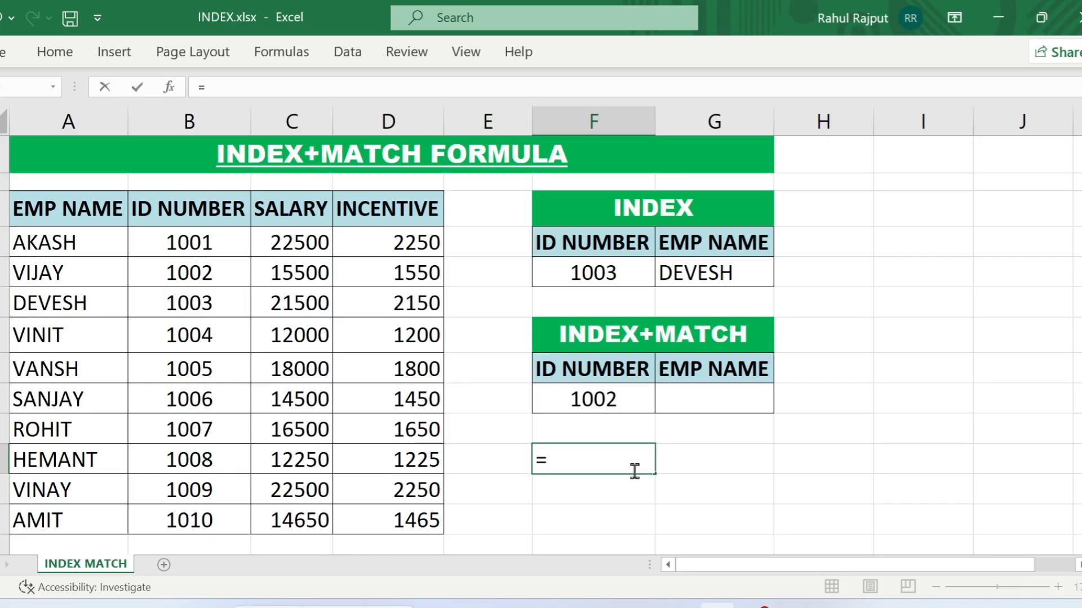
{"action": "type", "text": "matc"}
{"action": "key", "text": "Tab"}
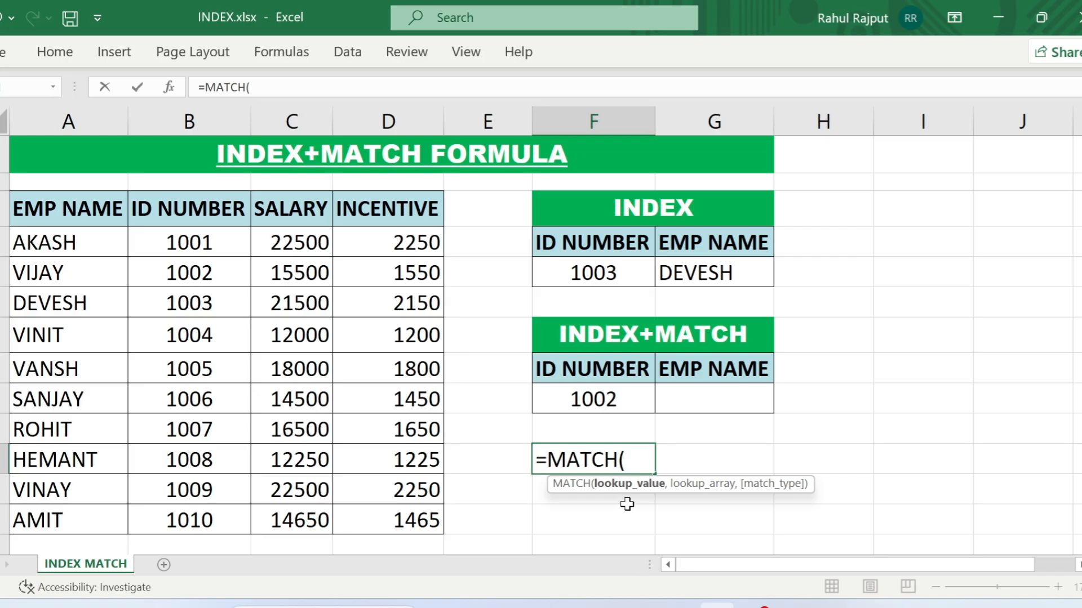
{"action": "left_click", "coordinate": [621, 399]}
{"action": "type", "text": ","}
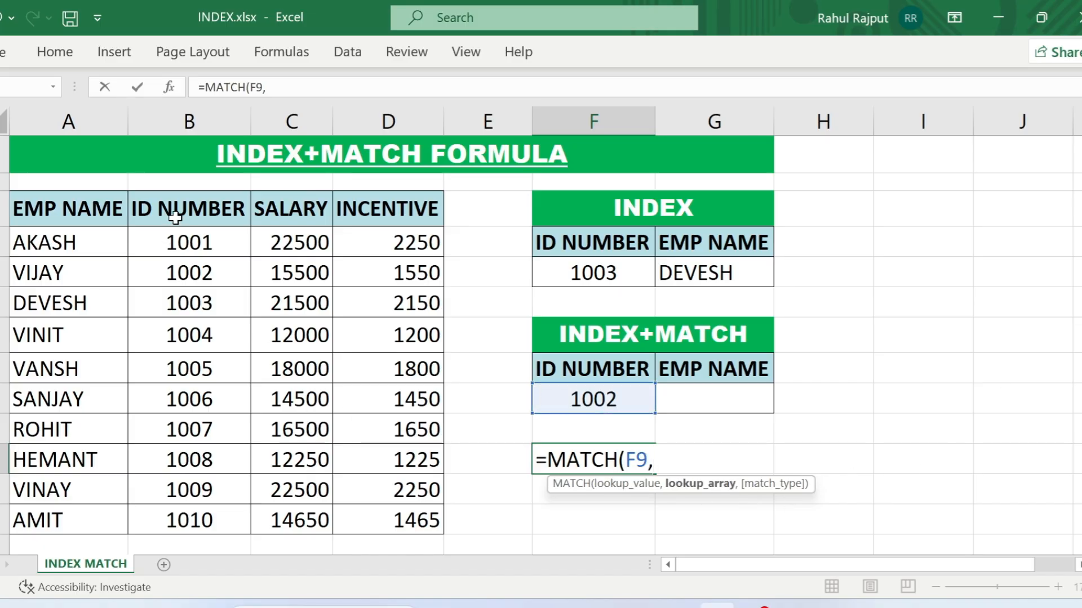
{"action": "left_click_drag", "start_coordinate": [175, 217], "coordinate": [195, 511]}
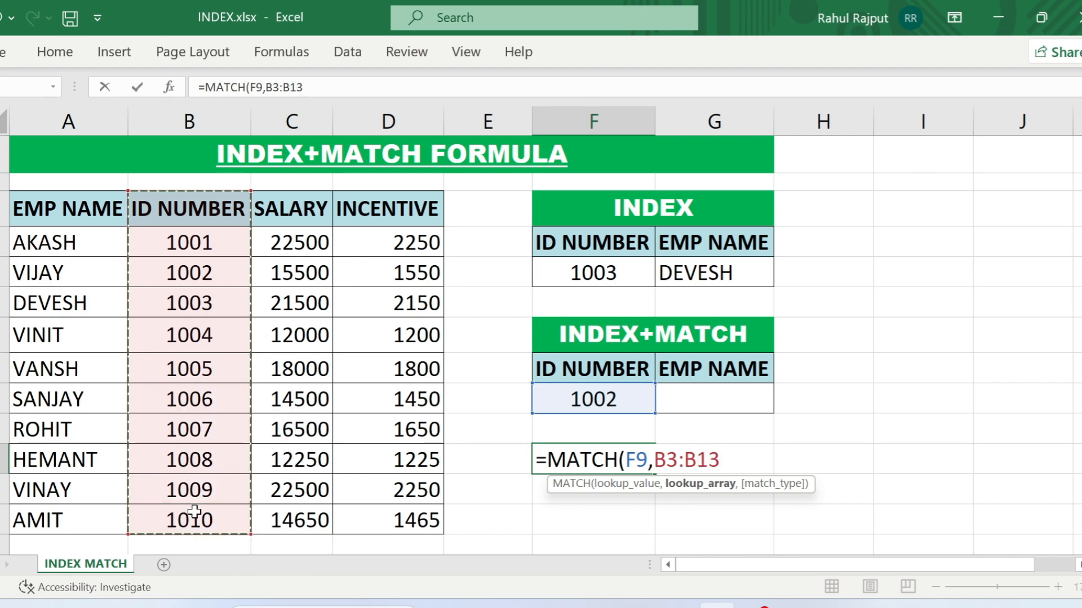
{"action": "type", "text": ","}
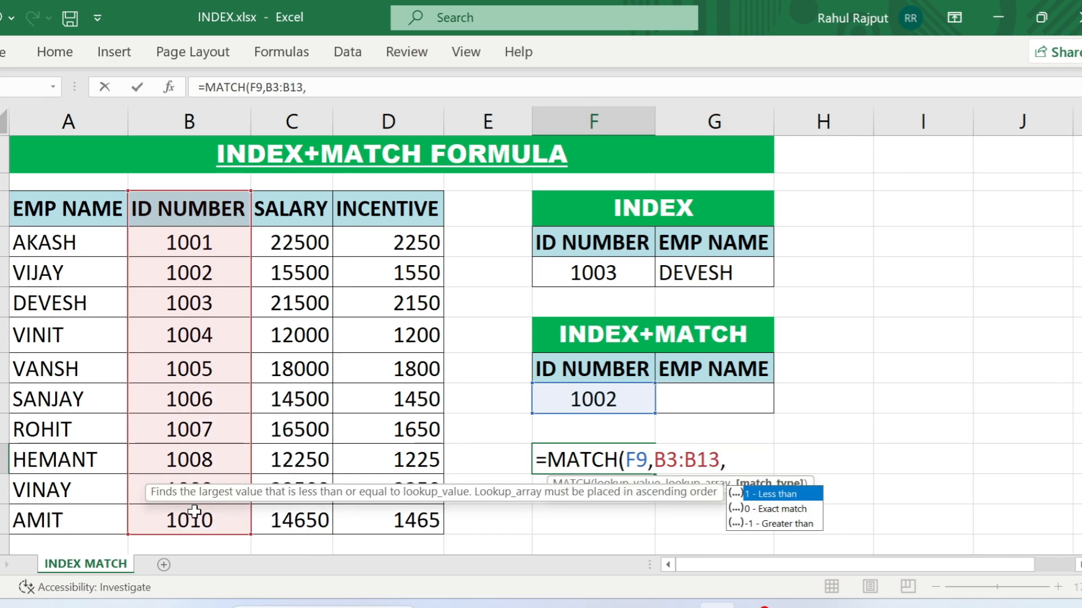
{"action": "type", "text": "0)"}
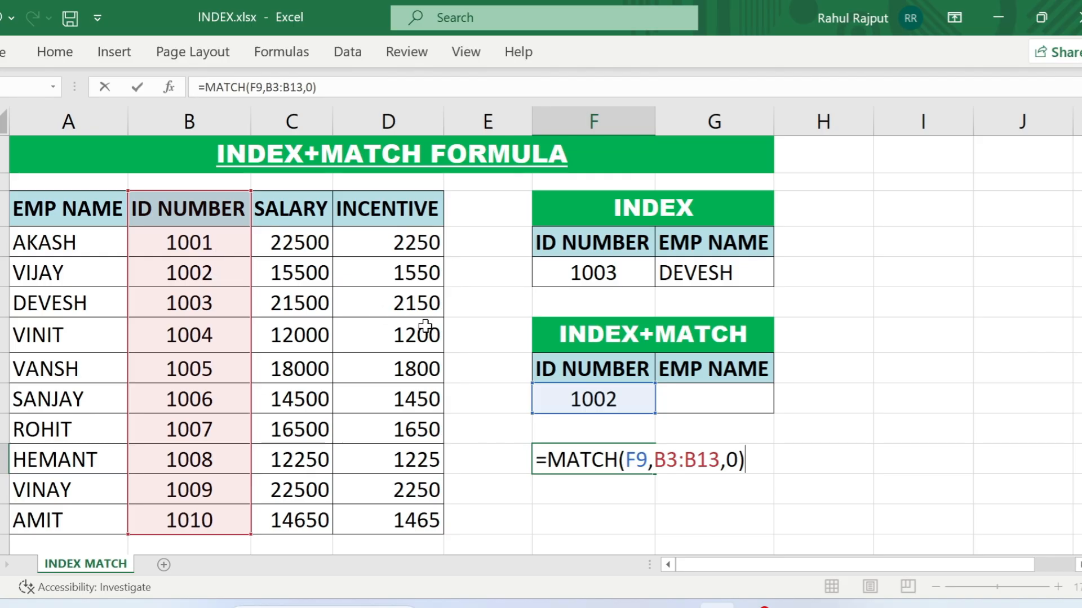
{"action": "key", "text": "Return"}
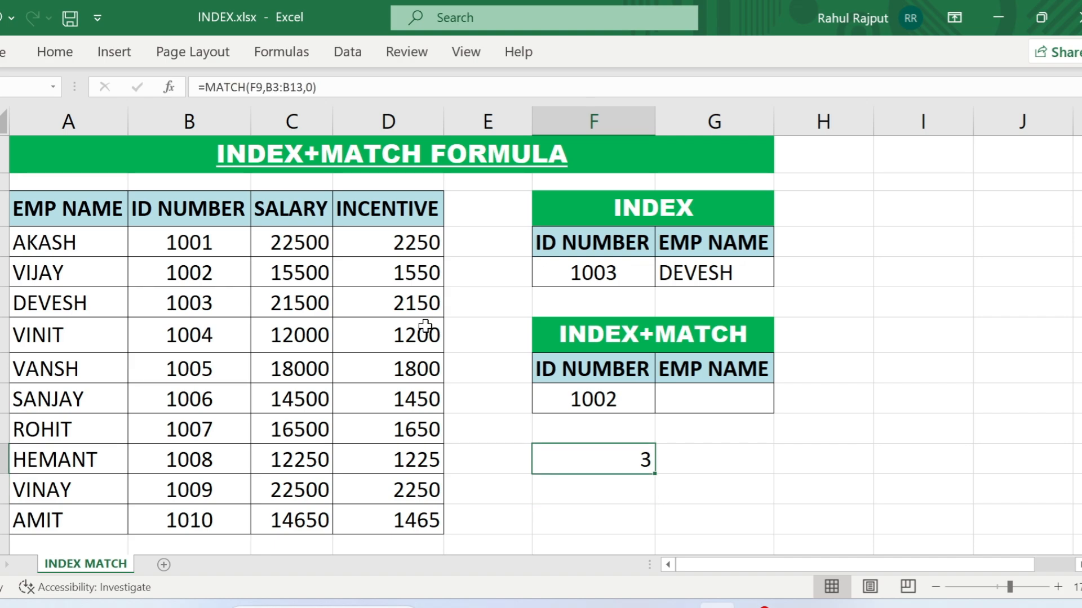
- Change the ID NUMBER in the INDEX+MATCH table, cell F9, to the ID of the third listed employee
{"action": "key", "text": "Up"}
{"action": "key", "text": "Up"}
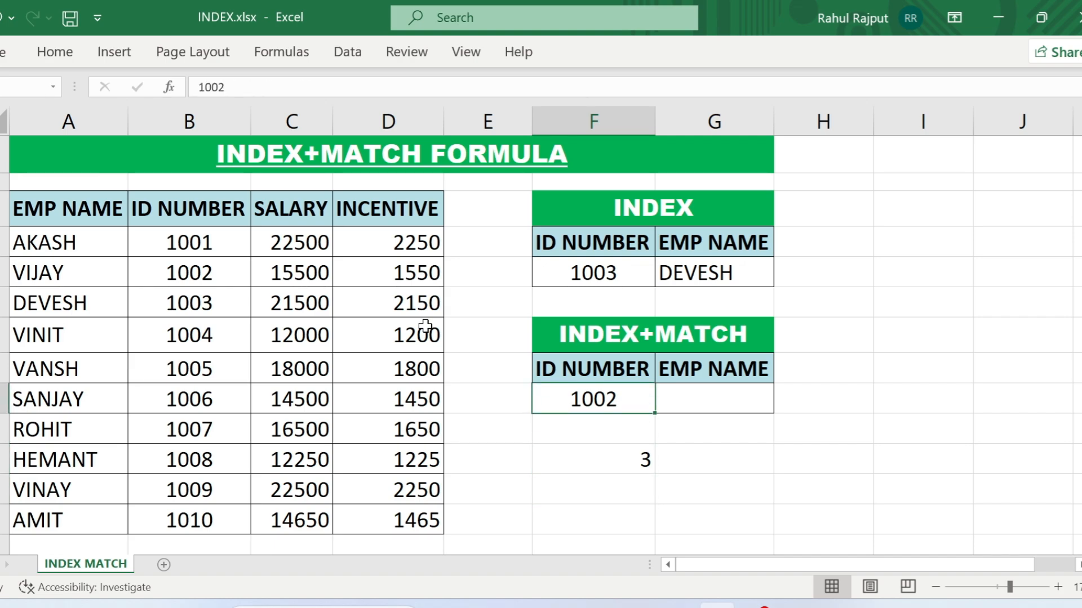
{"action": "type", "text": "1003"}
{"action": "key", "text": "Return"}
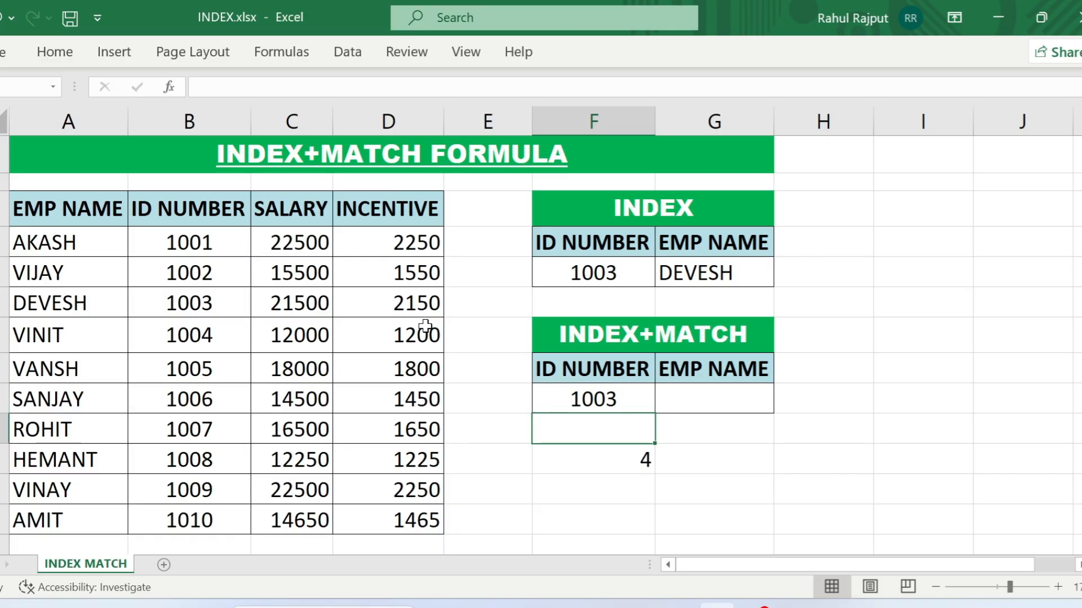
- Delete the trial MATCH formula from cell F11
{"action": "key", "text": "Down"}
{"action": "key", "text": "Delete"}
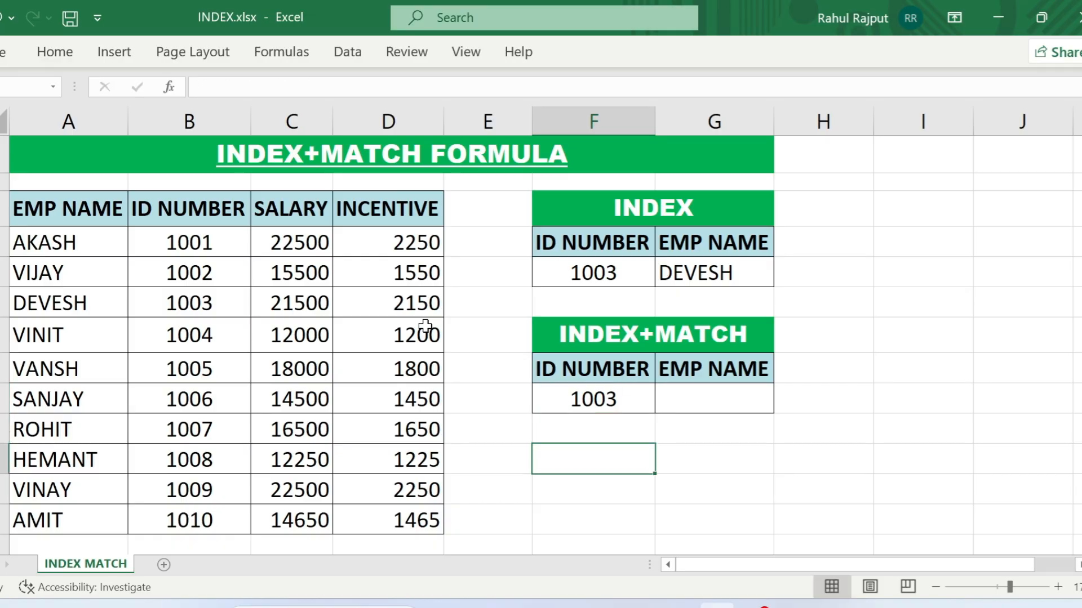
- Start an INDEX formula in cell G9 of the INDEX+MATCH table, with A3:D13 as its array
{"action": "key", "text": "Up"}
{"action": "key", "text": "Up"}
{"action": "key", "text": "Right"}
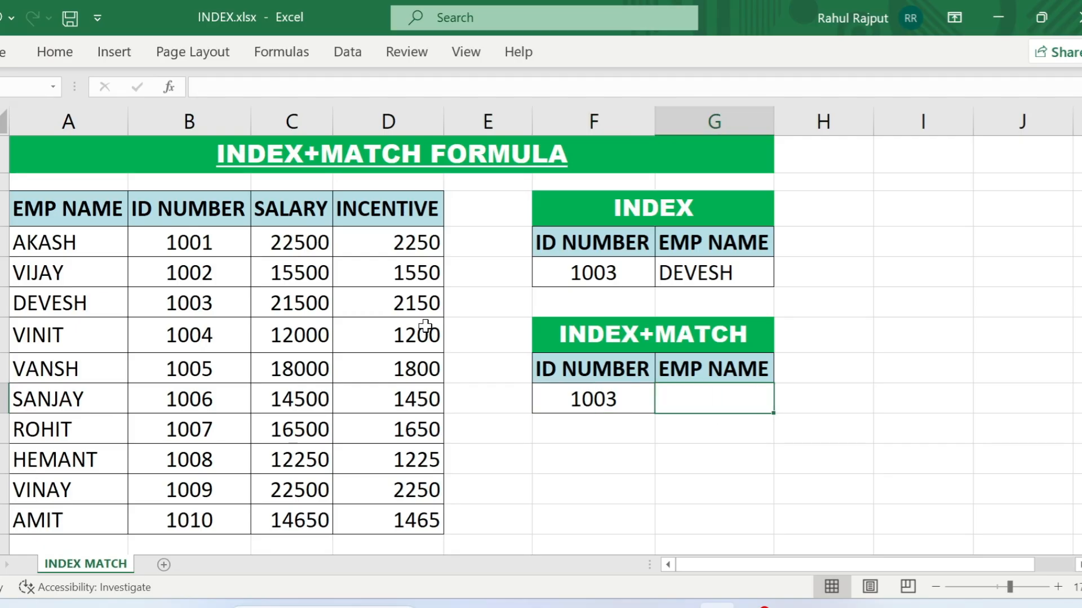
{"action": "type", "text": "="}
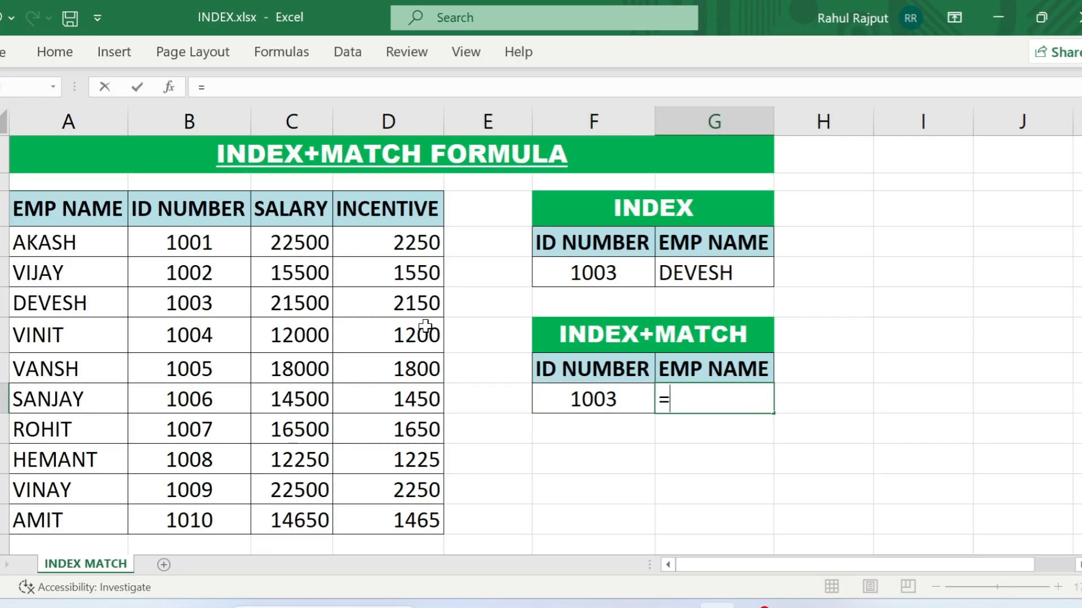
{"action": "type", "text": "index"}
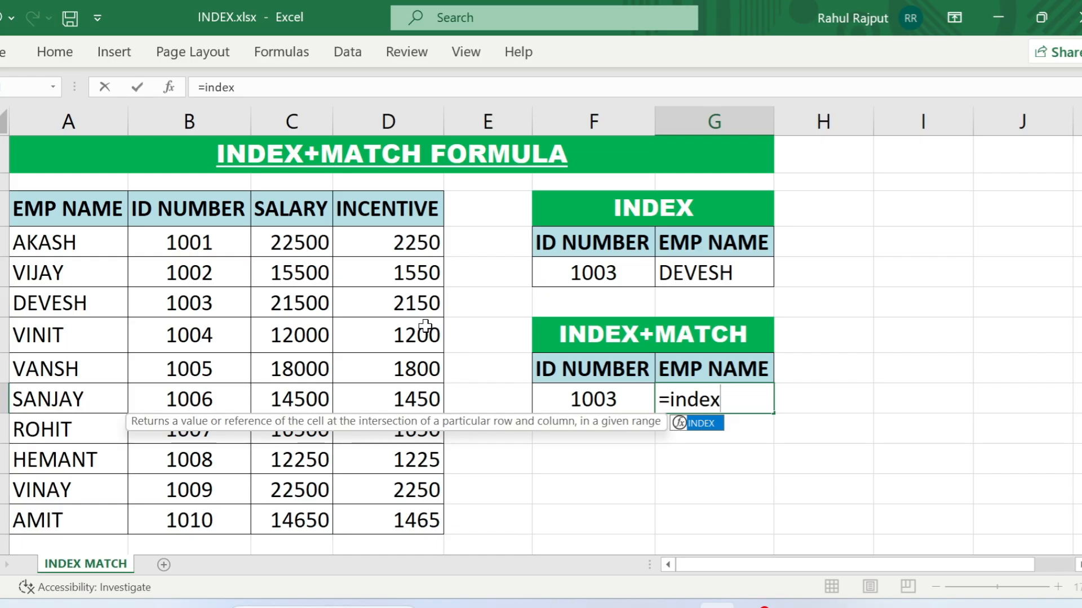
{"action": "key", "text": "Tab"}
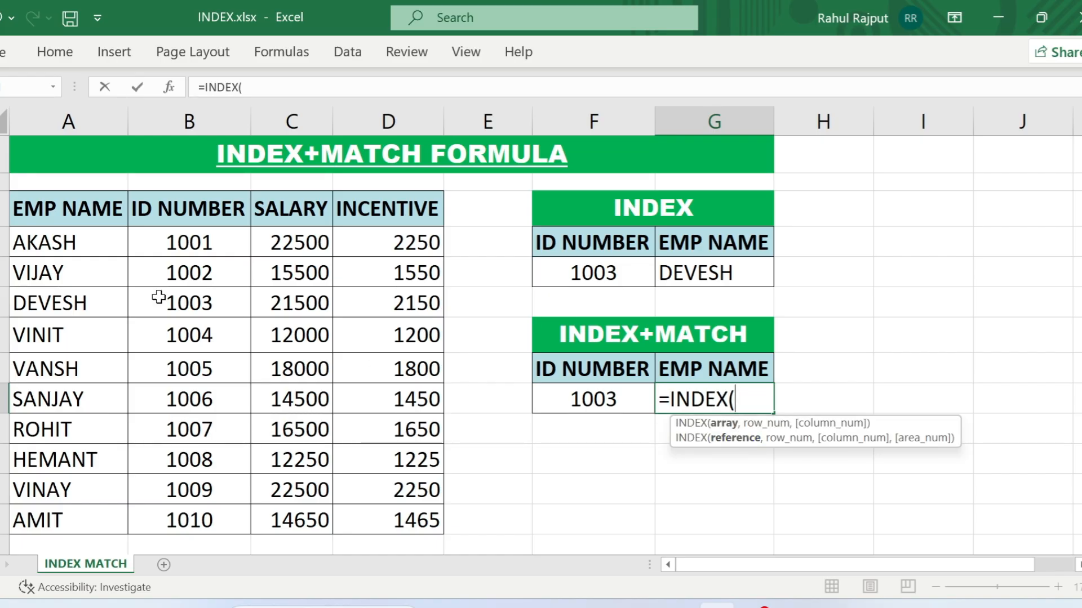
{"action": "left_click_drag", "start_coordinate": [62, 217], "coordinate": [384, 506]}
{"action": "type", "text": ","}
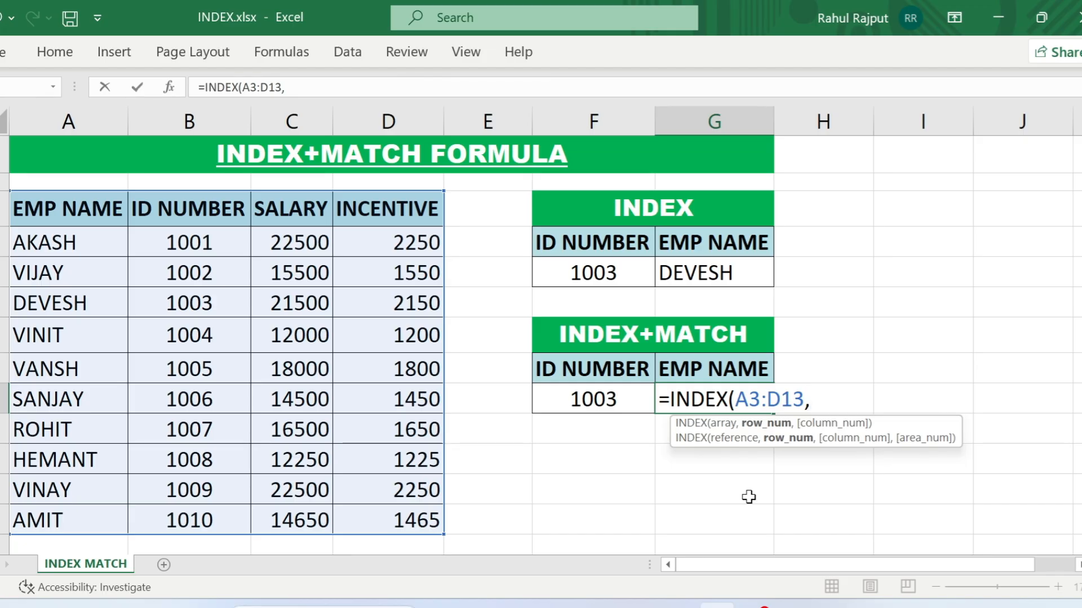
- Complete the G9 INDEX formula with MATCH(F9,B3:B13,0) as the row number and 1 as the column number
{"action": "type", "text": "MATCH("}
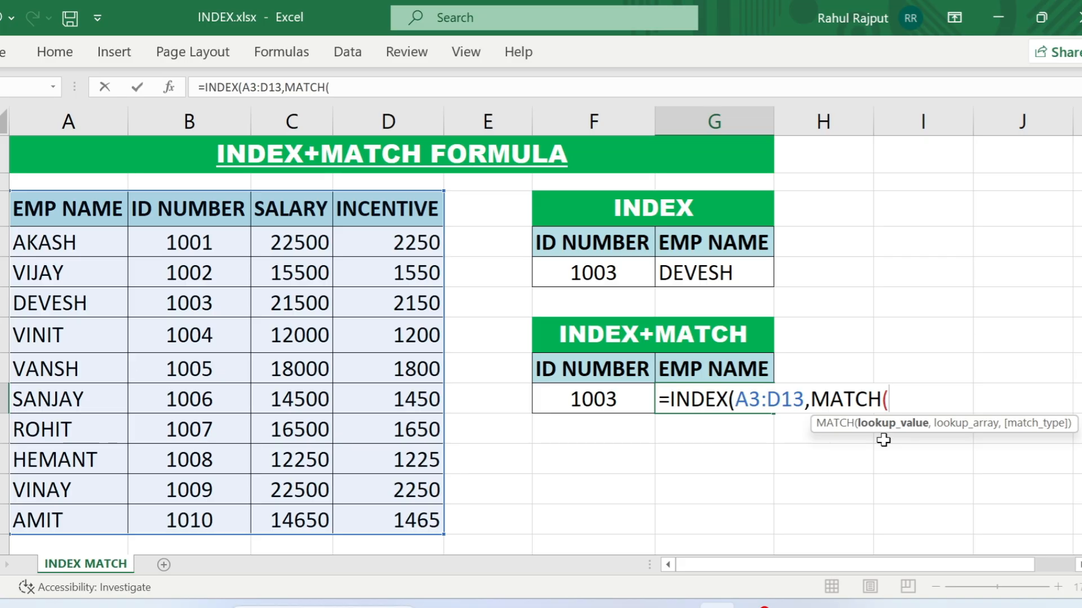
{"action": "left_click", "coordinate": [631, 404]}
{"action": "type", "text": ","}
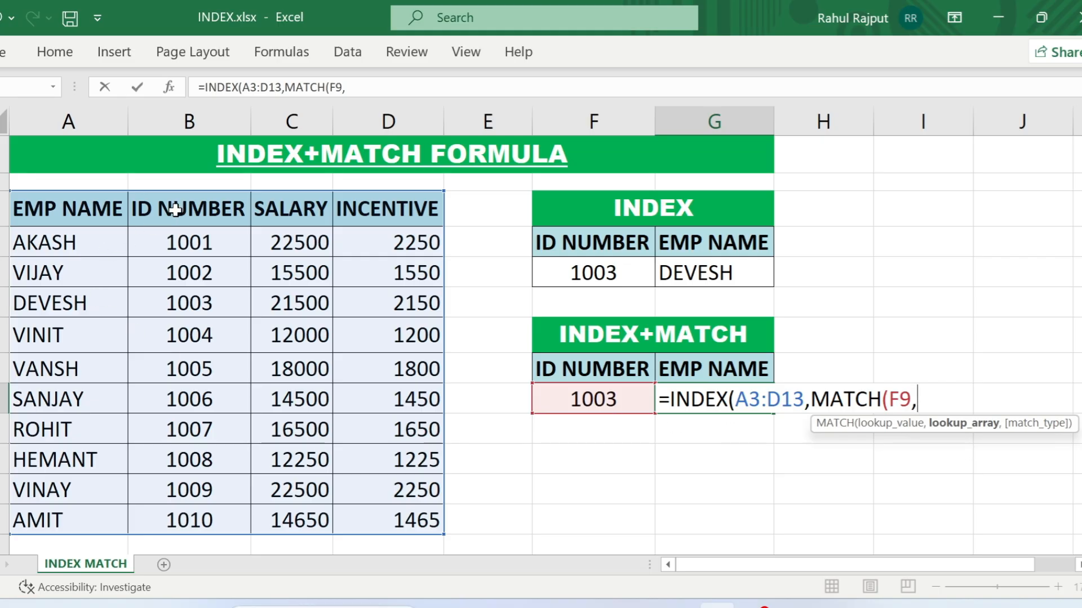
{"action": "left_click_drag", "start_coordinate": [176, 209], "coordinate": [193, 510]}
{"action": "type", "text": ","}
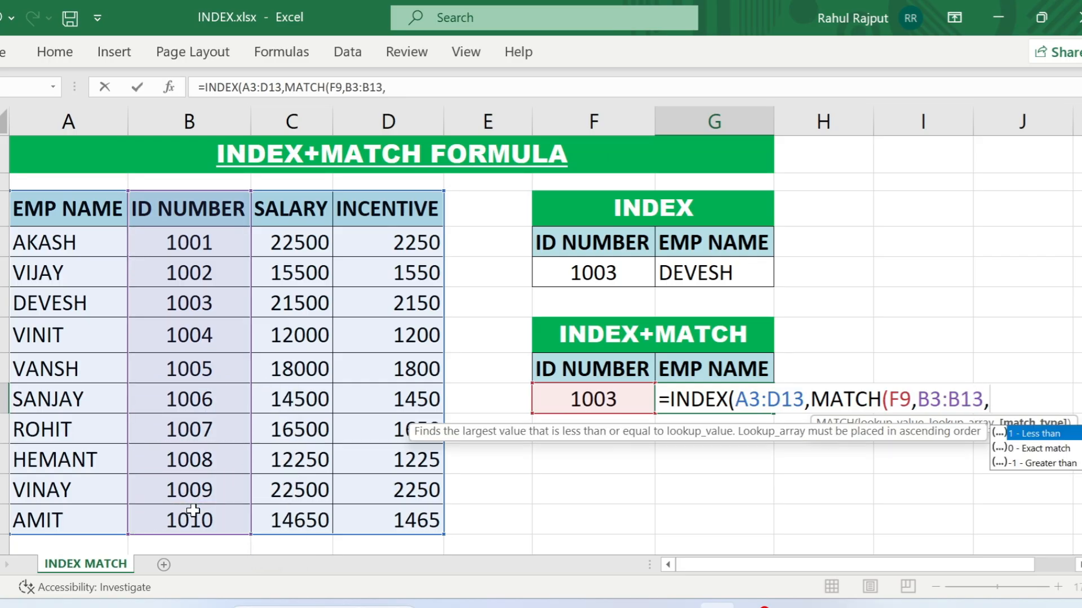
{"action": "type", "text": "0)"}
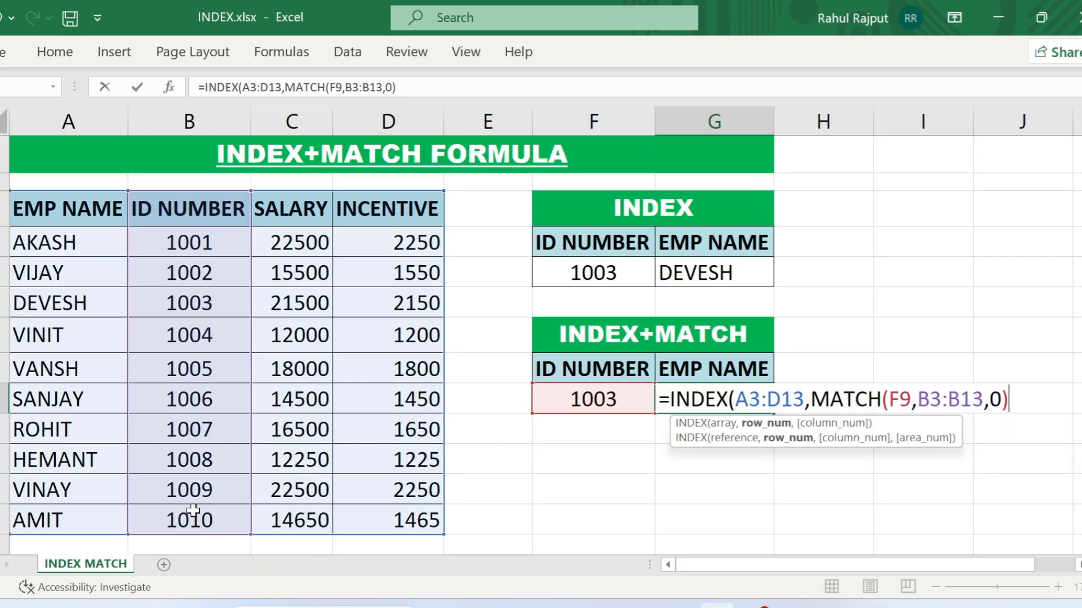
{"action": "type", "text": ","}
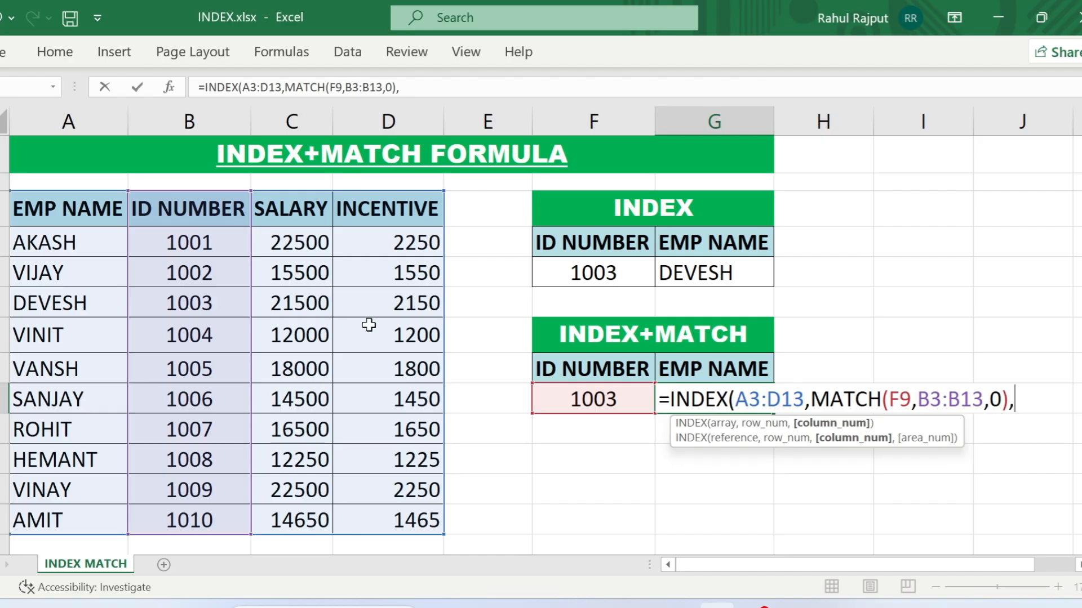
{"action": "type", "text": "1)"}
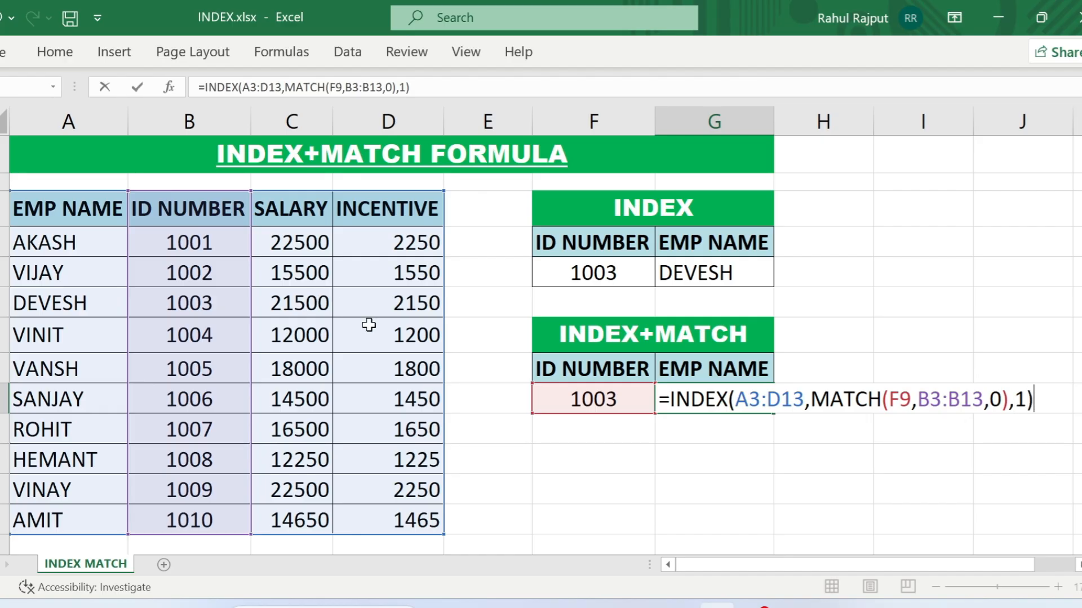
{"action": "key", "text": "Return"}
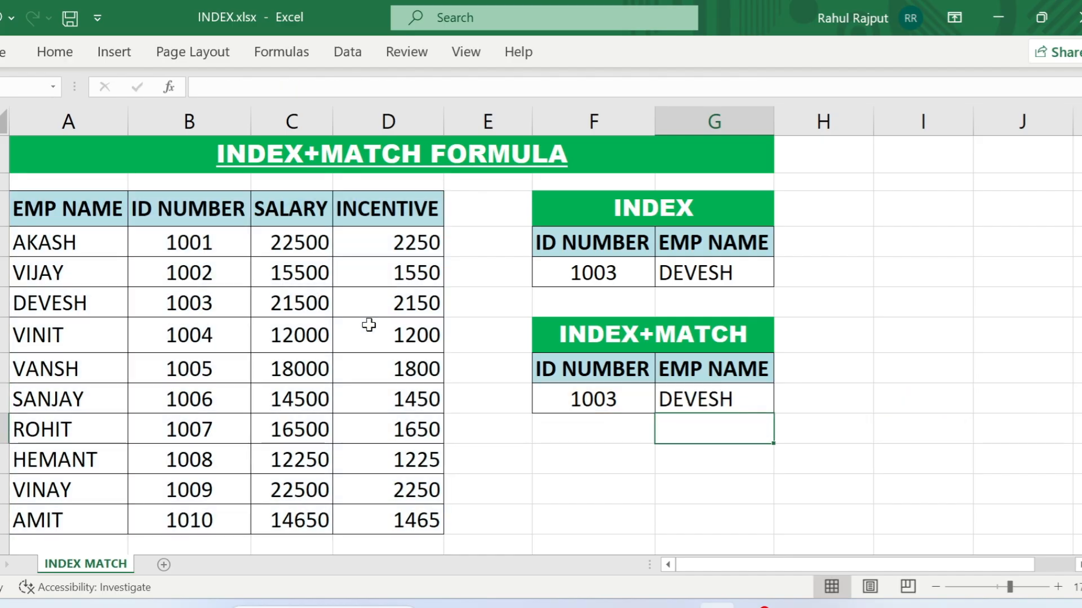
- Change the ID NUMBER in F9 to the first listed employee's ID and check the returned name against the employee list
{"action": "key", "text": "Up"}
{"action": "key", "text": "Left"}
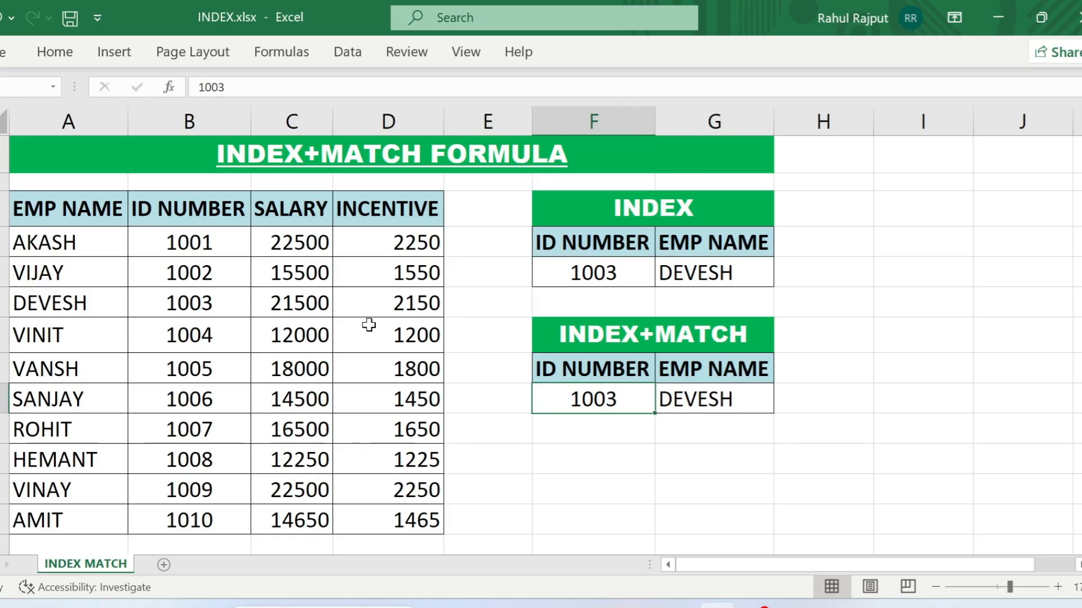
{"action": "type", "text": "100"}
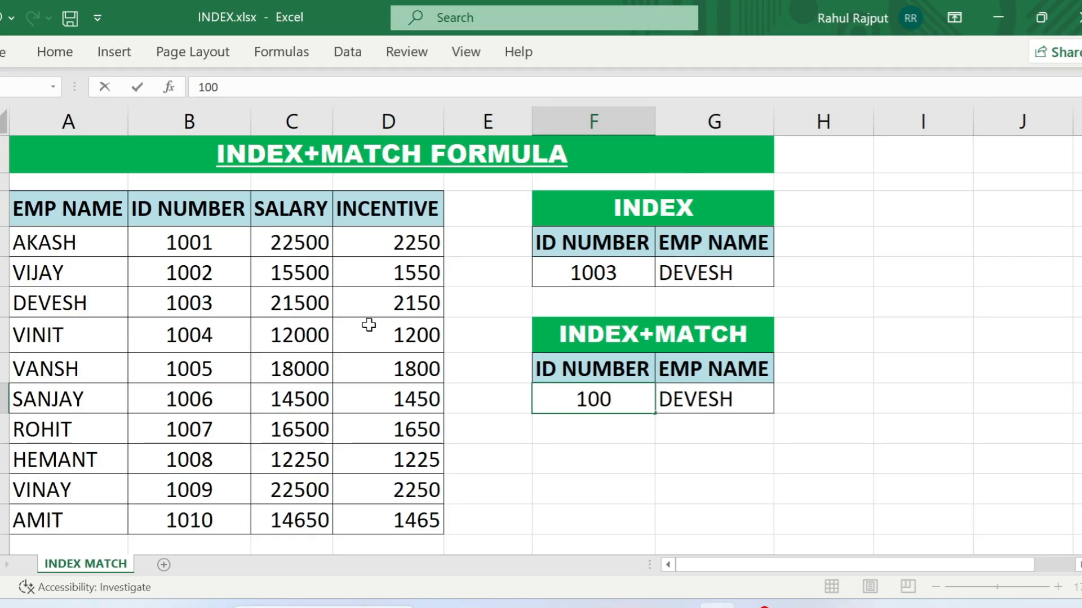
{"action": "type", "text": "1"}
{"action": "key", "text": "Return"}
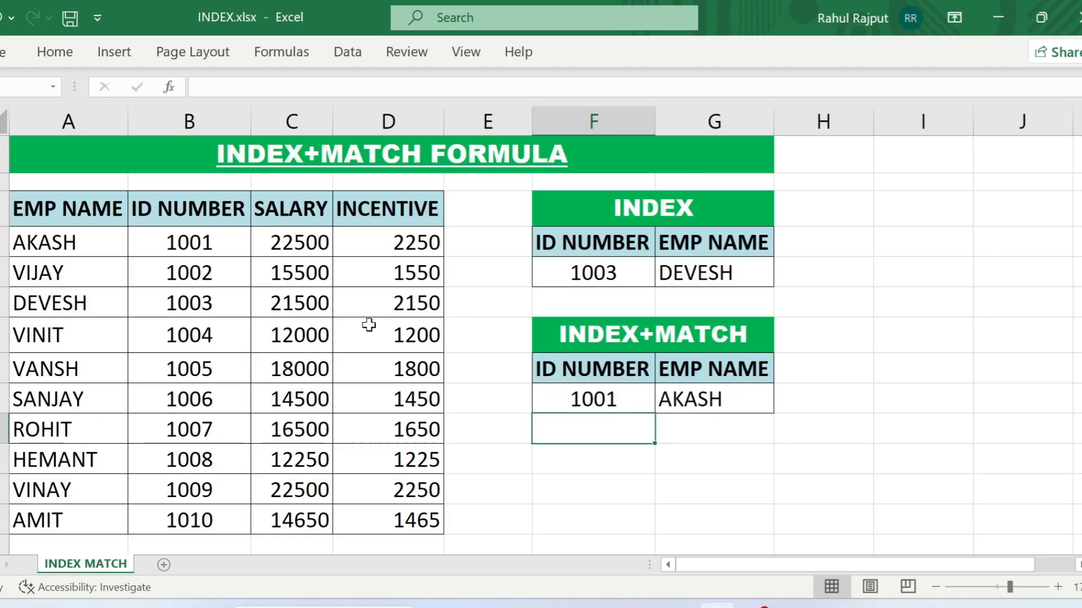
{"action": "left_click", "coordinate": [643, 399]}
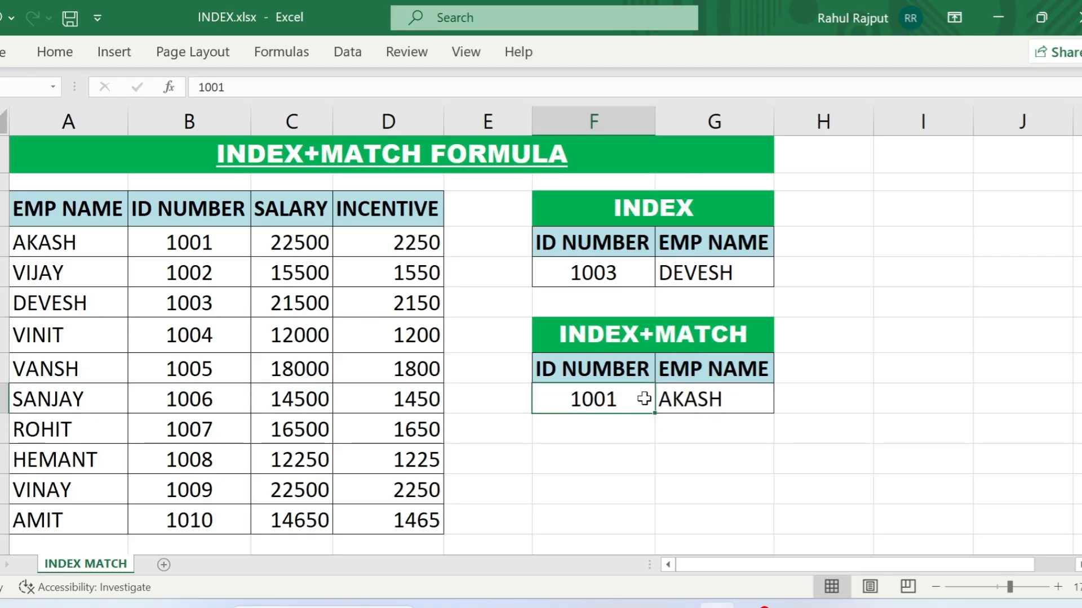
{"action": "left_click", "coordinate": [43, 235]}
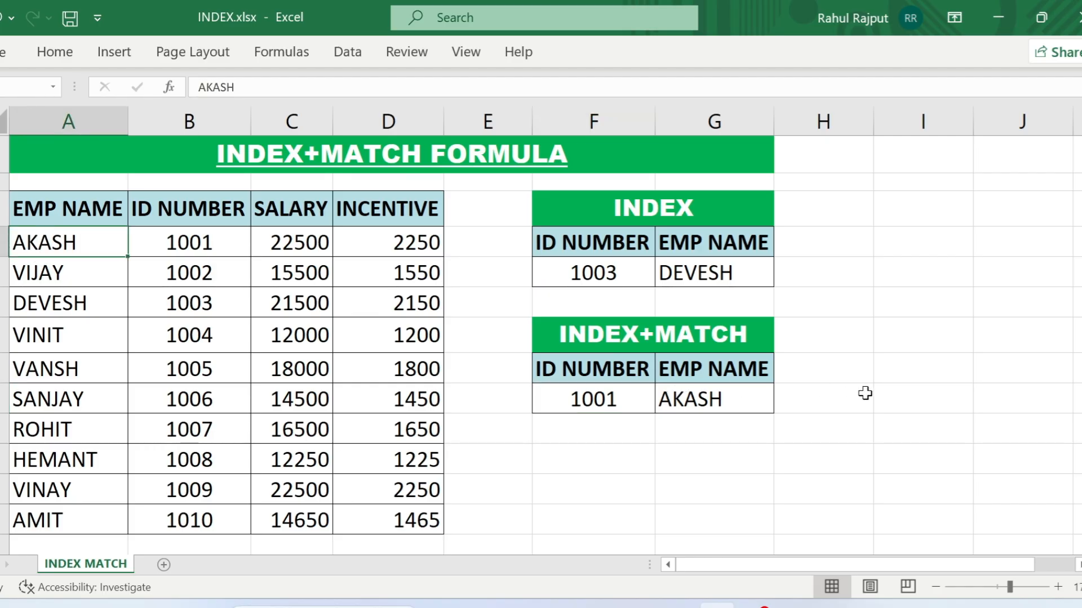
{"action": "left_click", "coordinate": [612, 407]}
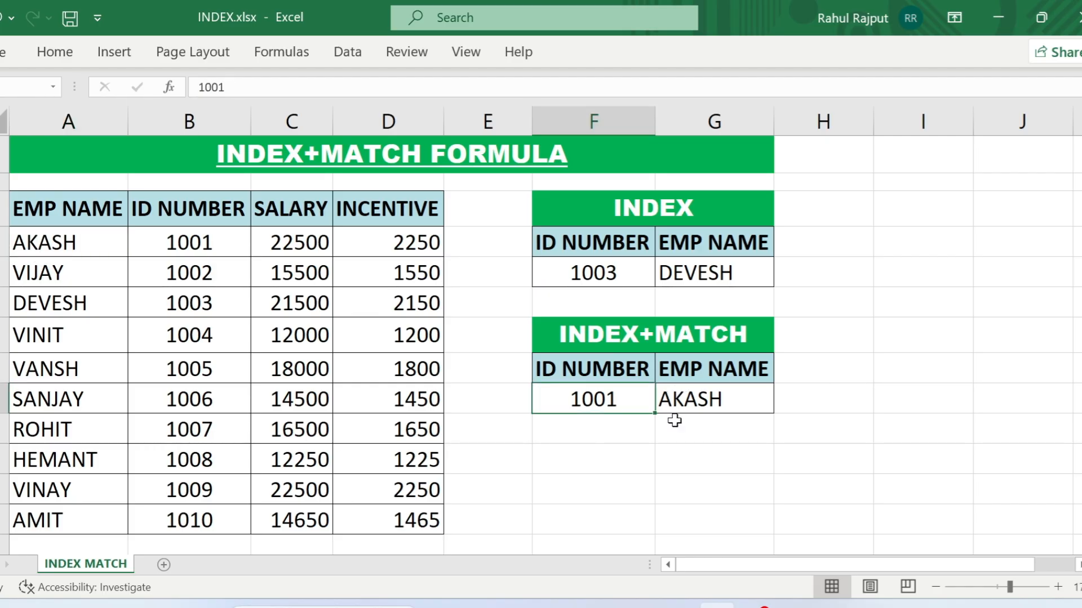
- Replace the EMP NAME header in G8 of the INDEX+MATCH table with SALARY
{"action": "left_click", "coordinate": [743, 370]}
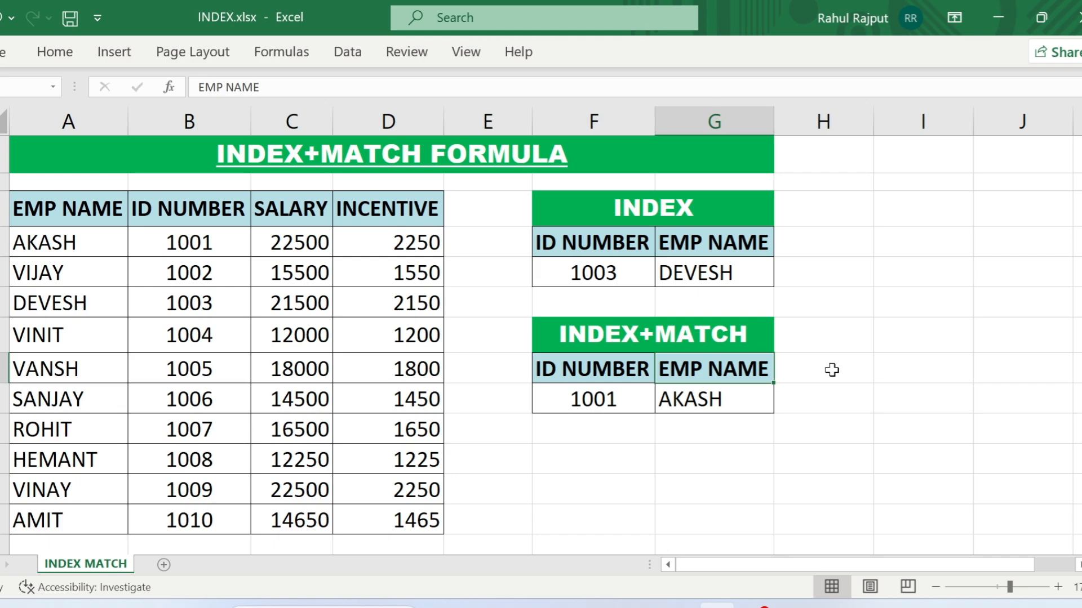
{"action": "type", "text": "SALARY"}
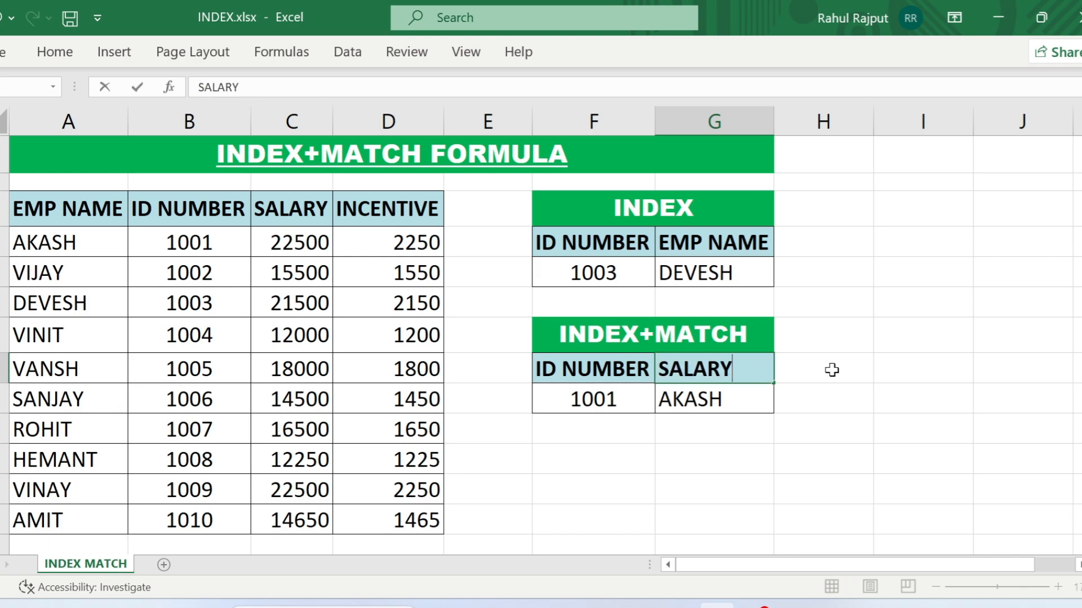
{"action": "key", "text": "Return"}
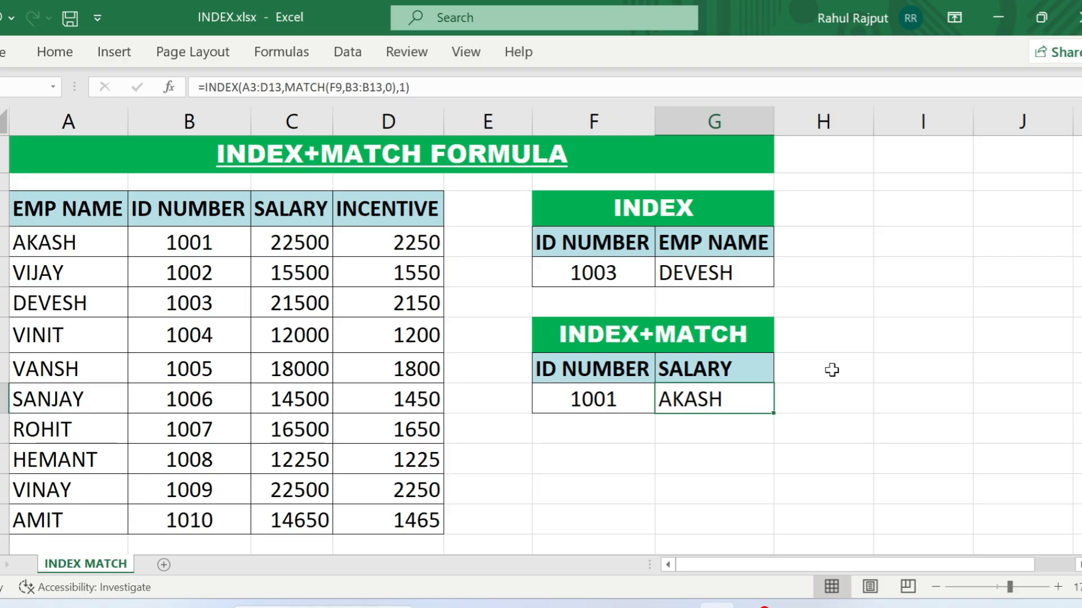
- Set the column number in the G9 INDEX+MATCH formula to 3
{"action": "key", "text": "F2"}
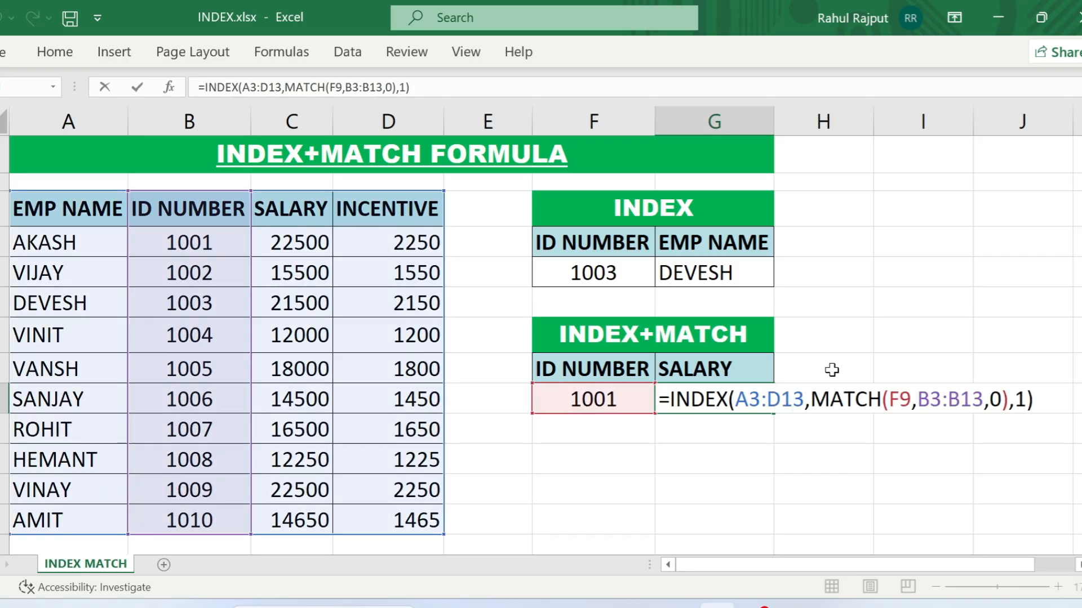
{"action": "key", "text": "Left"}
{"action": "key", "text": "Left"}
{"action": "key", "text": "Right"}
{"action": "key", "text": "shift+Left"}
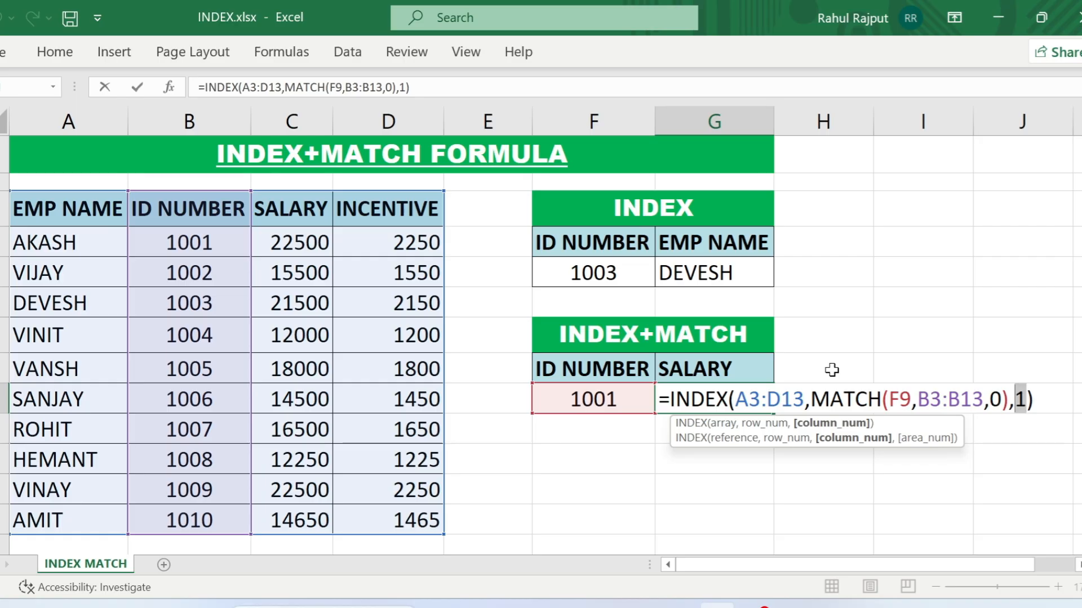
{"action": "type", "text": "3"}
{"action": "key", "text": "Return"}
{"action": "key", "text": "Up"}
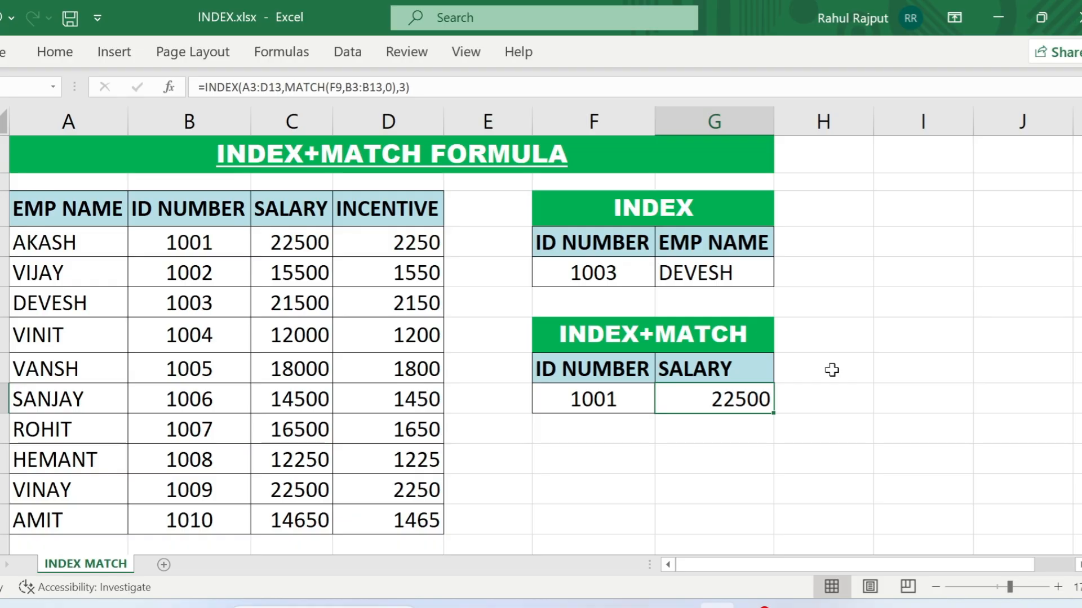
- Replace the fixed column number in the G9 formula with MATCH(G8,A3:D3,0)
{"action": "key", "text": "F2"}
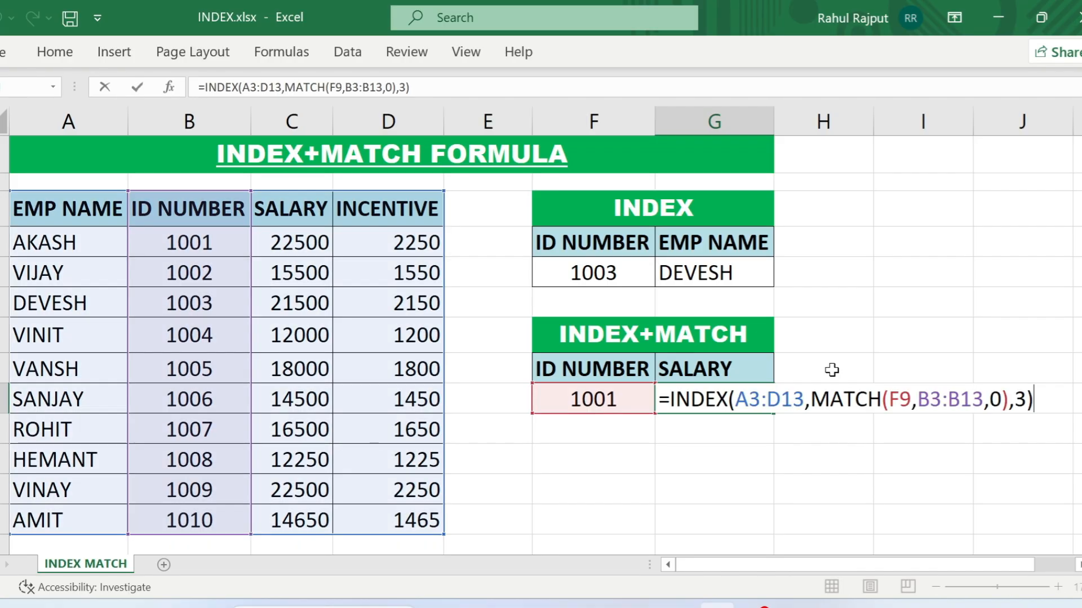
{"action": "key", "text": "Left"}
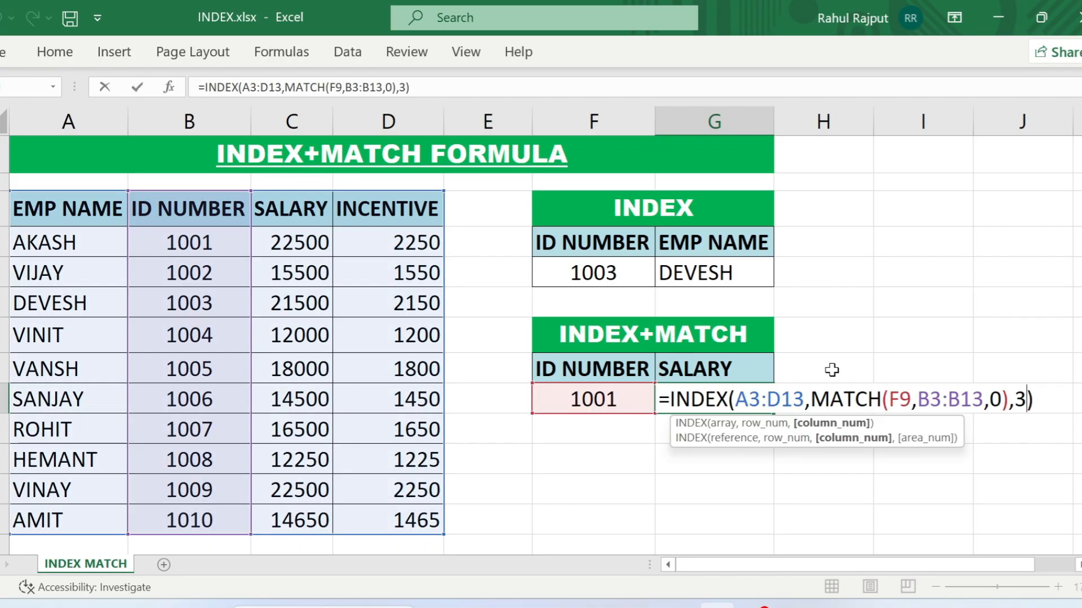
{"action": "key", "text": "BackSpace"}
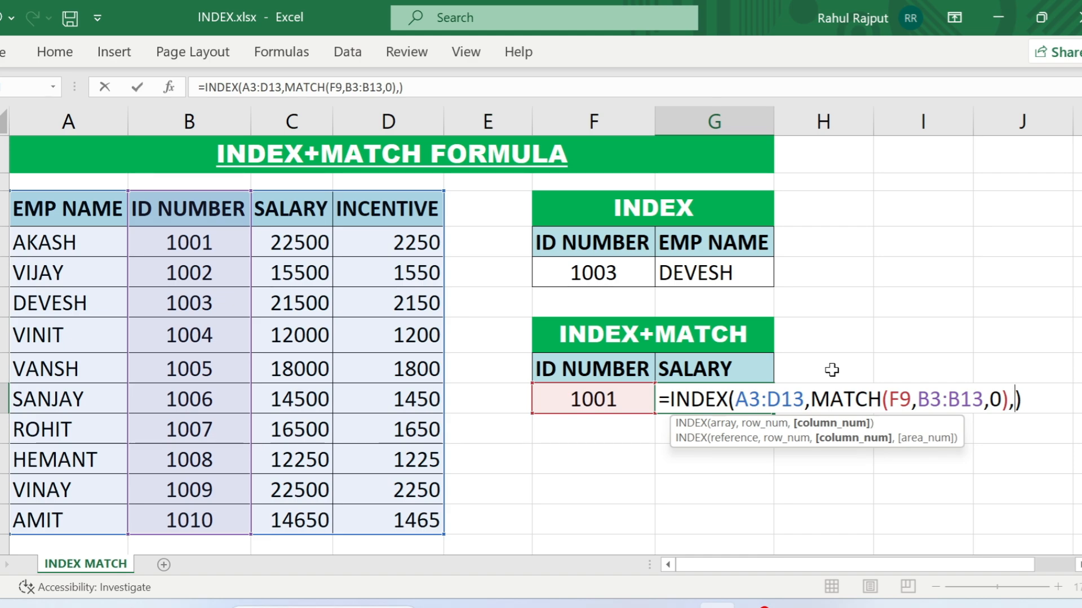
{"action": "type", "text": "MATCH("}
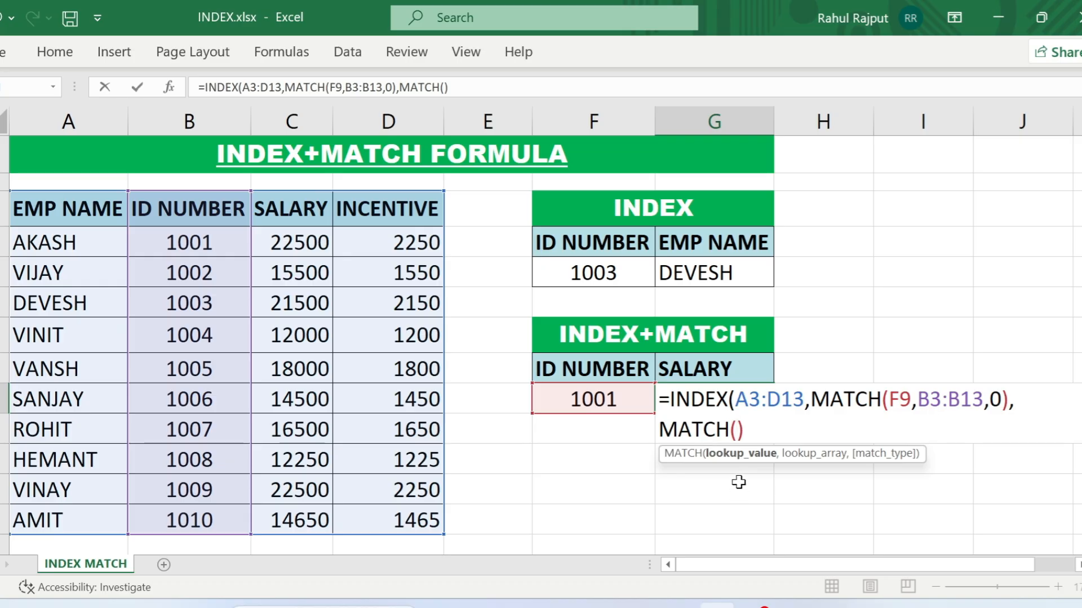
{"action": "left_click", "coordinate": [733, 368]}
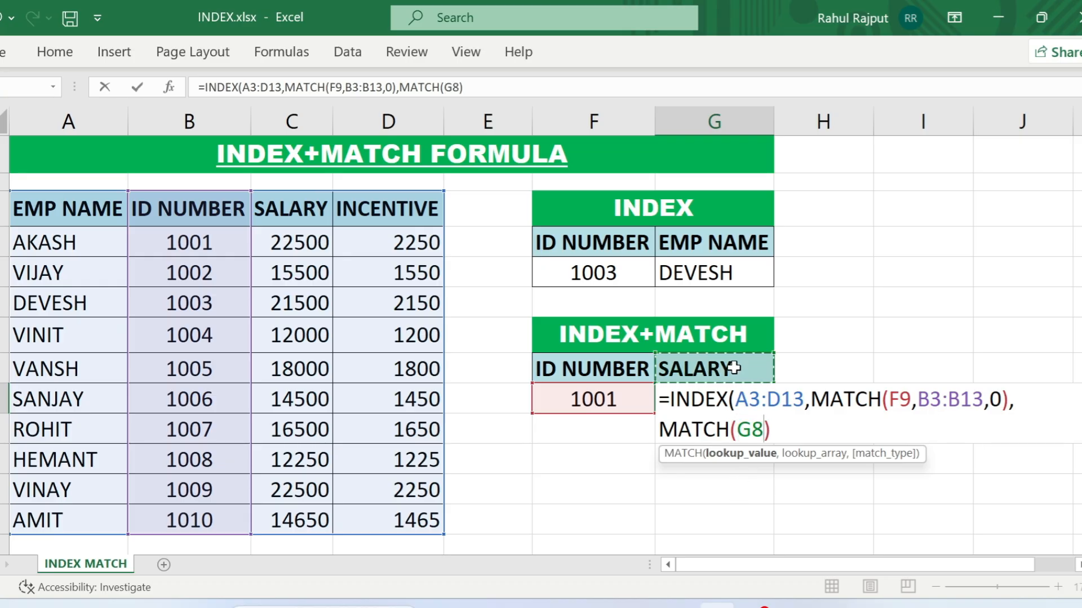
{"action": "type", "text": ","}
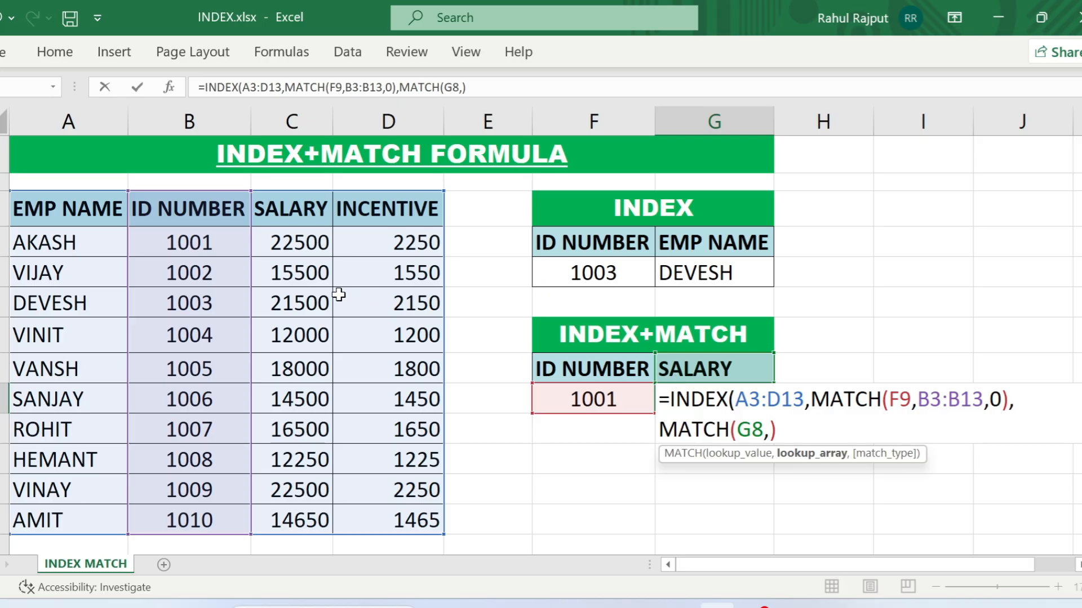
{"action": "left_click", "coordinate": [54, 210]}
{"action": "left_click_drag", "start_coordinate": [53, 210], "coordinate": [369, 210]}
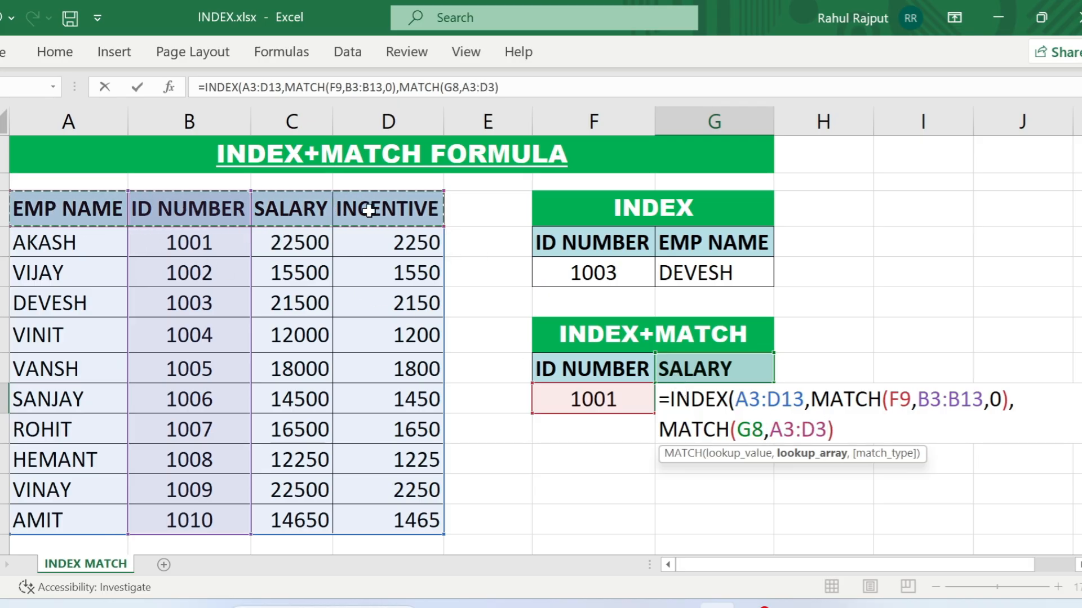
{"action": "type", "text": ","}
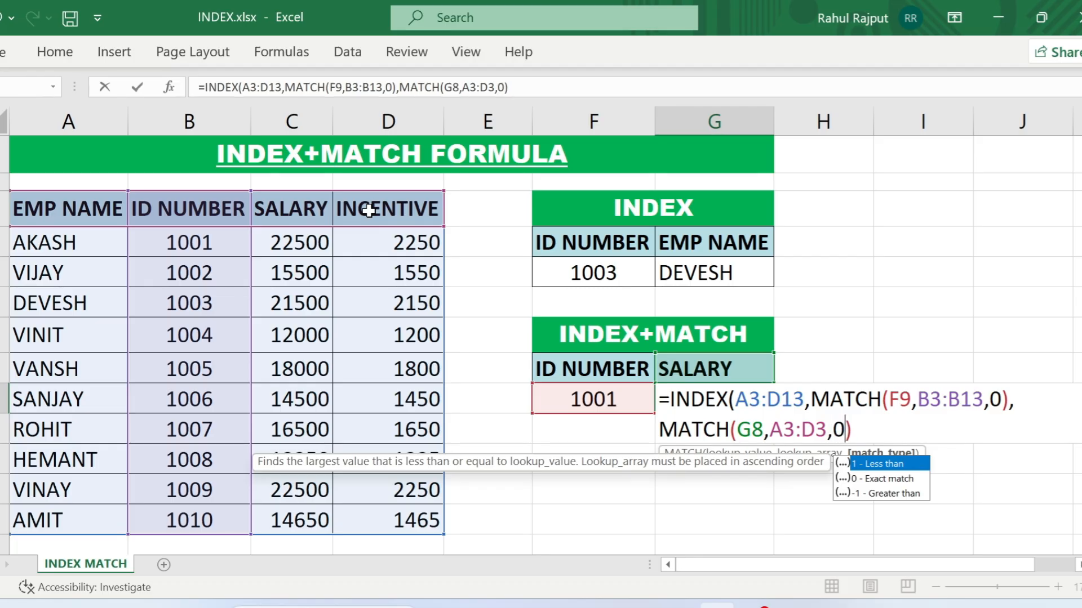
{"action": "type", "text": "0)"}
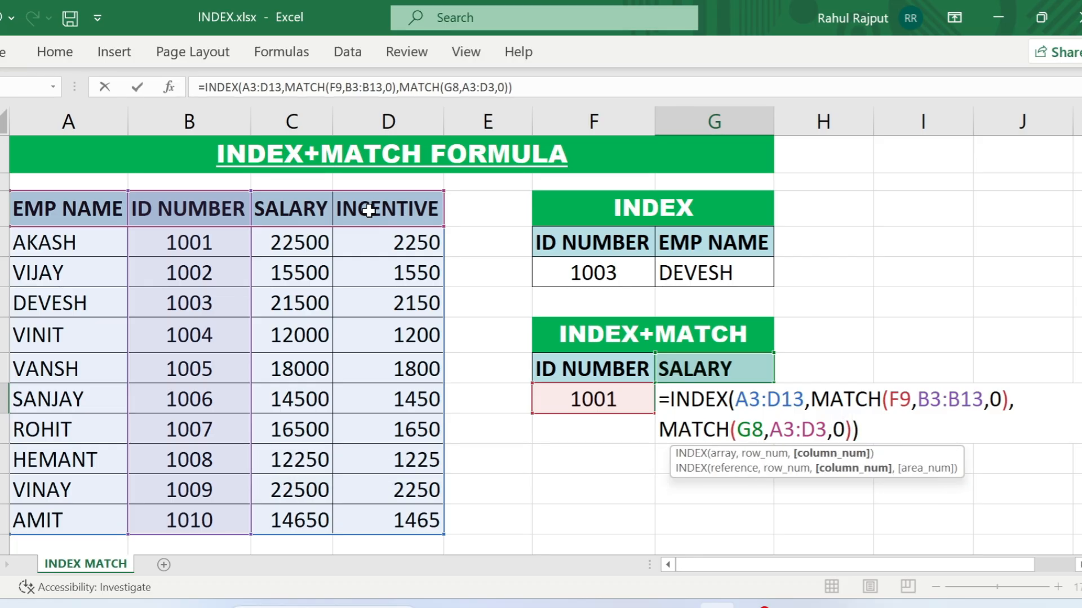
{"action": "key", "text": "Return"}
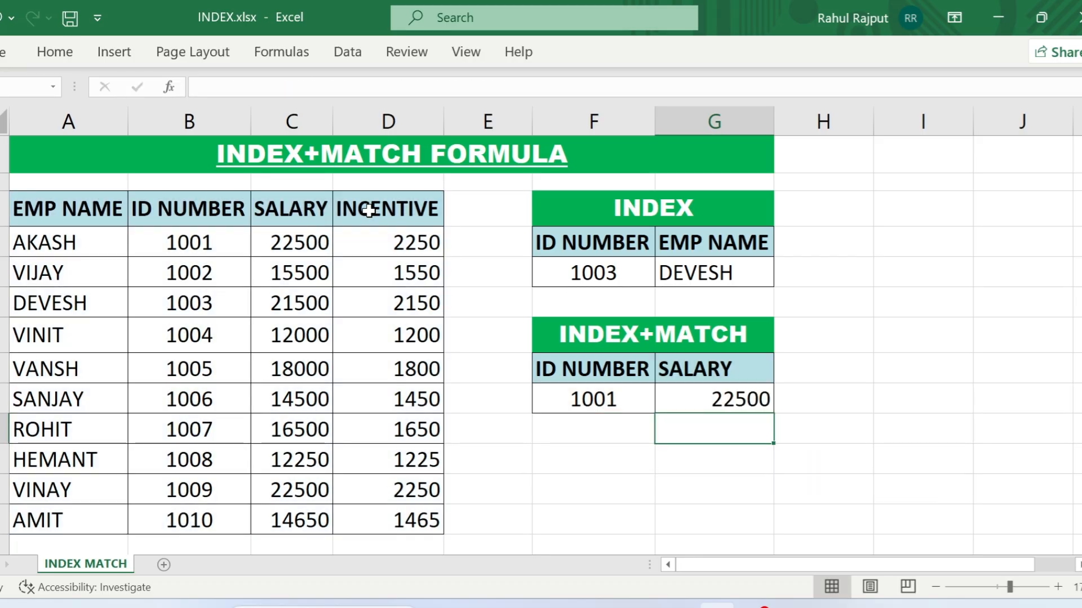
- Copy the INCENTIVE header from D3 into G8 and check the G9 result against the first employee's row
{"action": "key", "text": "Up"}
{"action": "key", "text": "Up"}
{"action": "left_click", "coordinate": [369, 210]}
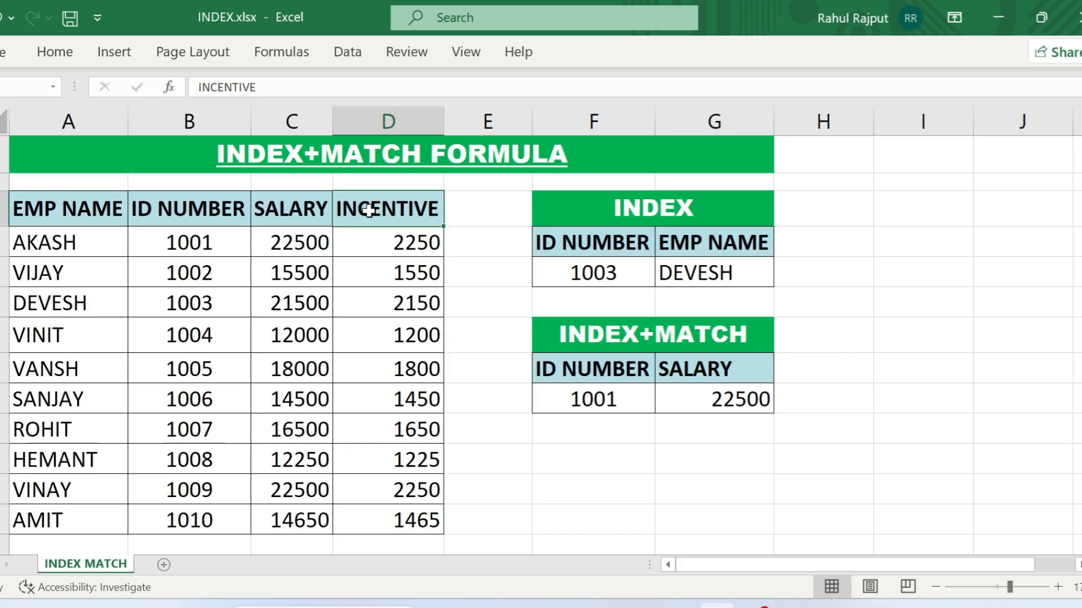
{"action": "key", "text": "ctrl+c"}
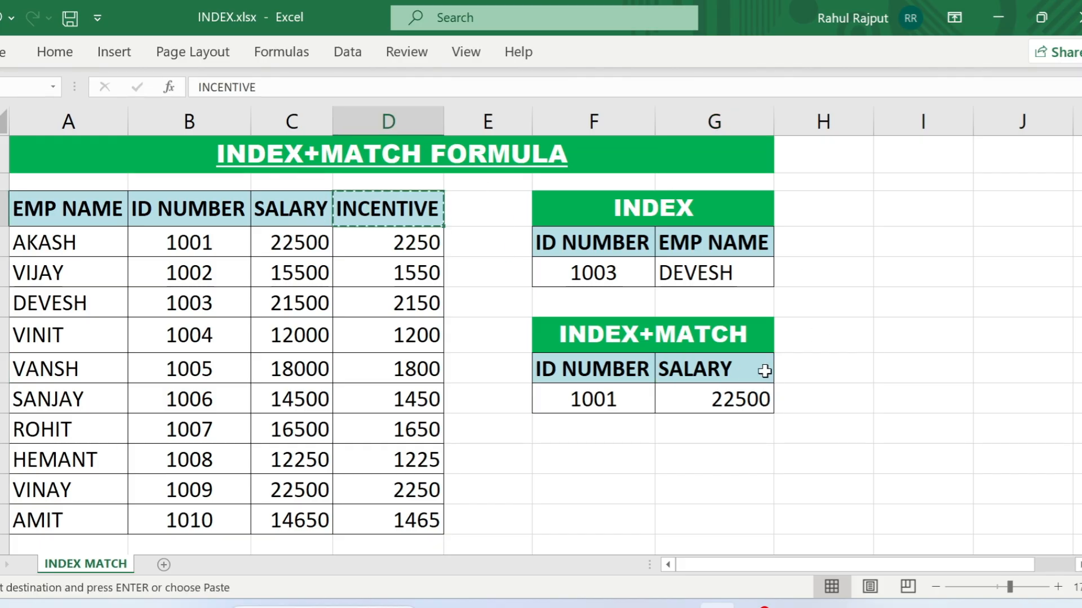
{"action": "left_click", "coordinate": [744, 369]}
{"action": "key", "text": "Return"}
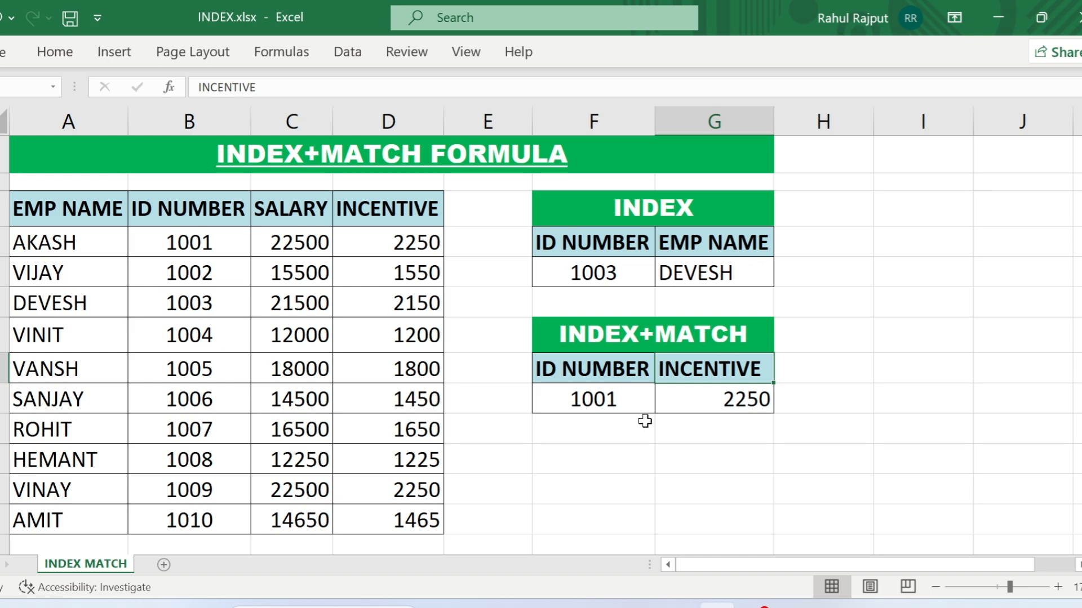
{"action": "left_click", "coordinate": [624, 408]}
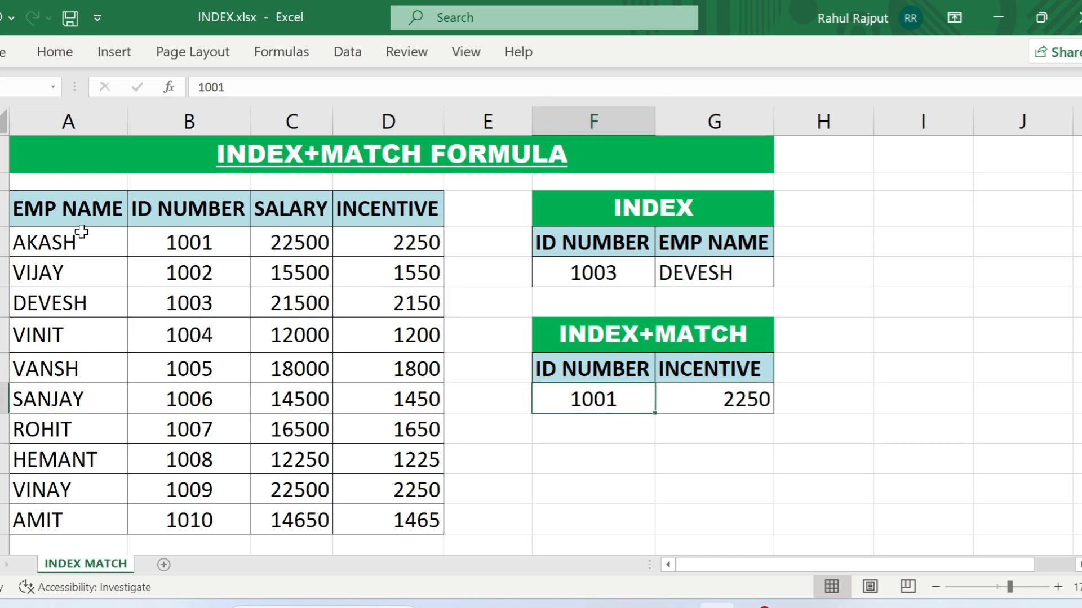
{"action": "left_click_drag", "start_coordinate": [76, 239], "coordinate": [387, 243]}
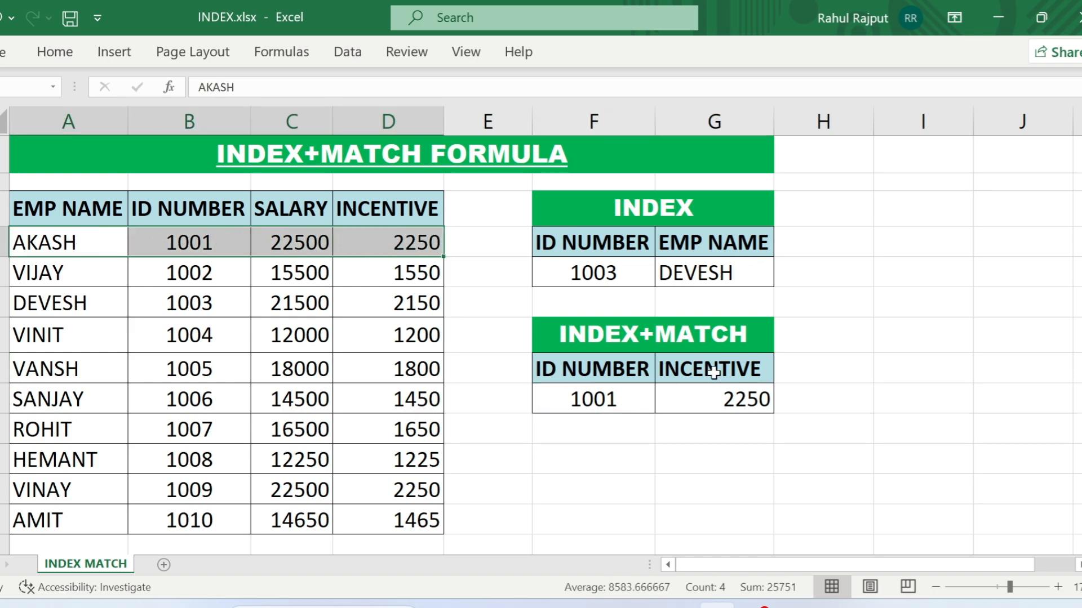
{"action": "left_click", "coordinate": [737, 399]}
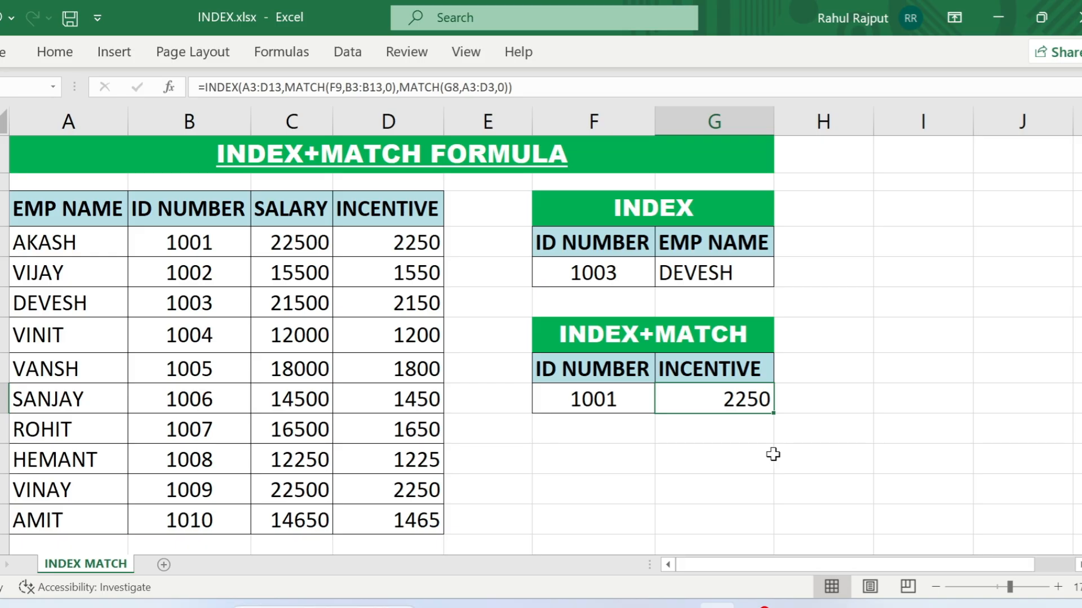